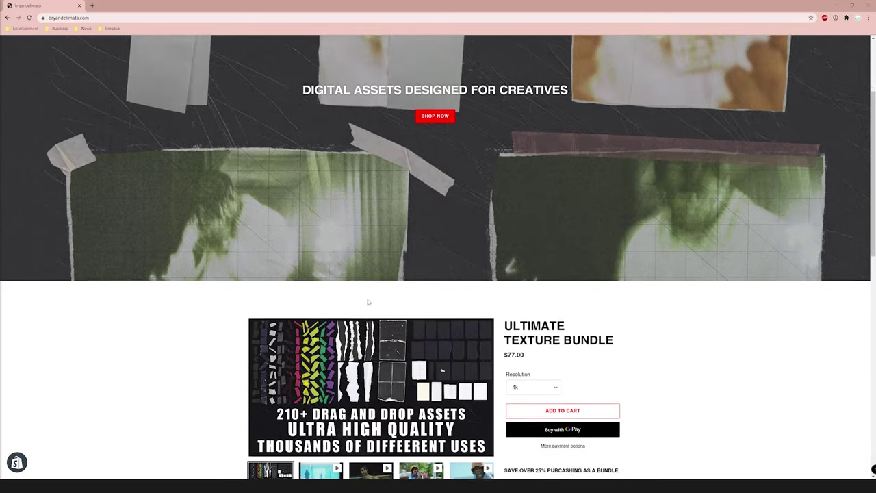
Step: Look through the example preview clips in the Ultimate Texture Bundle gallery
{"action": "scroll", "coordinate": [438, 274], "scroll_direction": "down", "scroll_amount": 2}
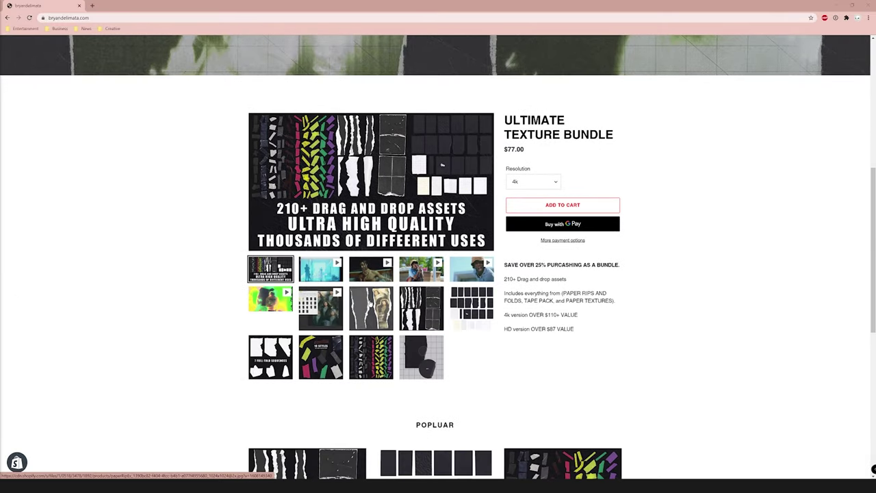
{"action": "scroll", "coordinate": [442, 164], "scroll_direction": "down", "scroll_amount": 1}
{"action": "left_click", "coordinate": [326, 239]}
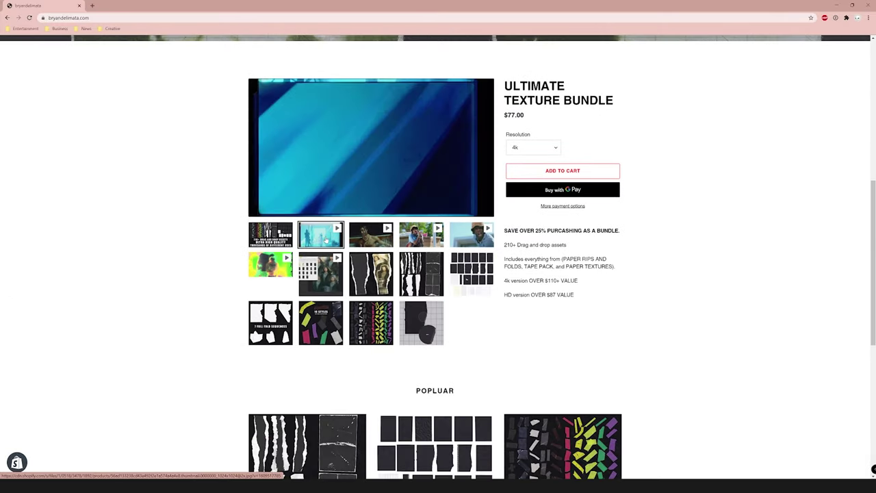
{"action": "left_click", "coordinate": [367, 238]}
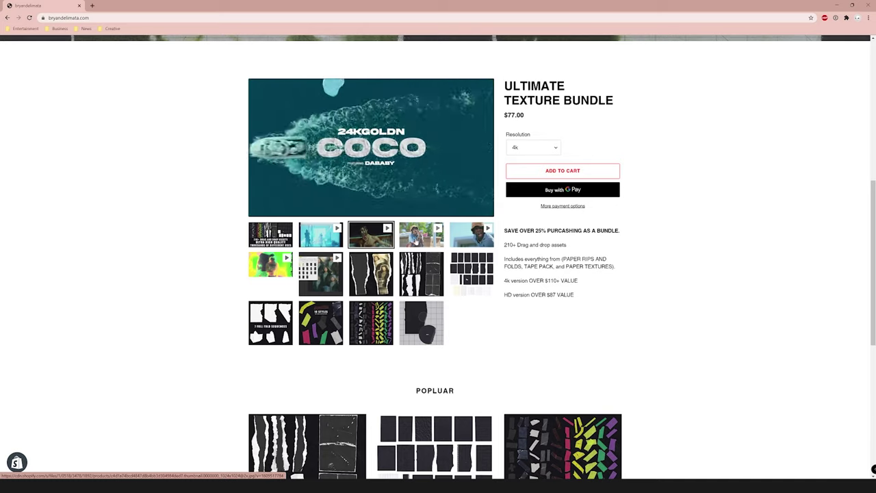
{"action": "left_click", "coordinate": [404, 243]}
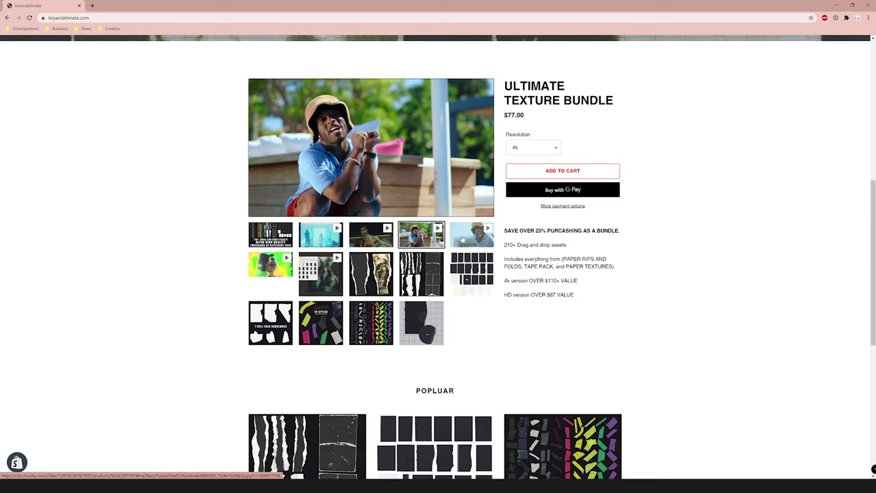
{"action": "left_click", "coordinate": [468, 238]}
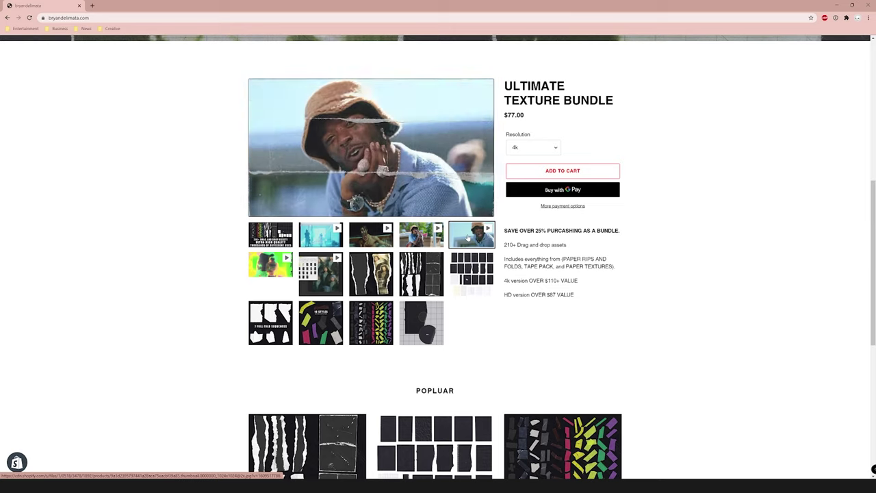
{"action": "left_click", "coordinate": [256, 274]}
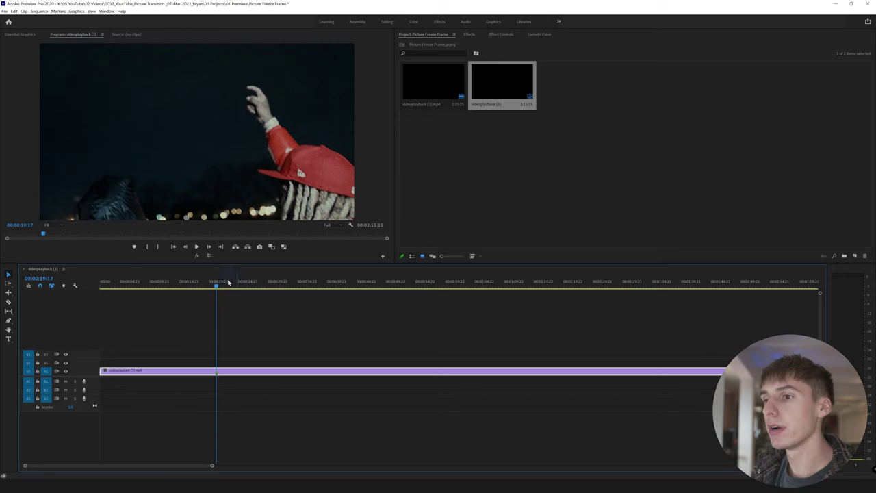
Step: In Premiere Pro, scrub the videoplayback (3) sequence from 00:00:19:17 onward to review frames for the freeze-frame pictures
{"action": "left_click", "coordinate": [220, 286]}
{"action": "left_click_drag", "start_coordinate": [221, 286], "coordinate": [239, 286]}
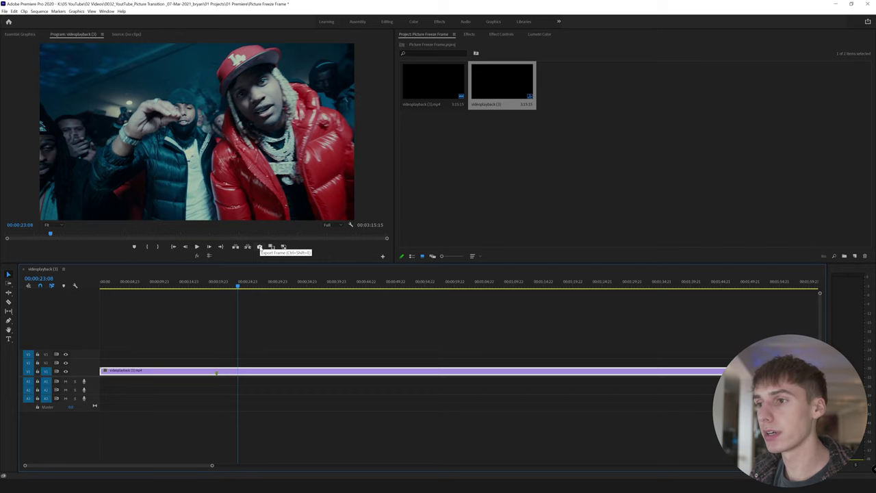
{"action": "left_click", "coordinate": [216, 289]}
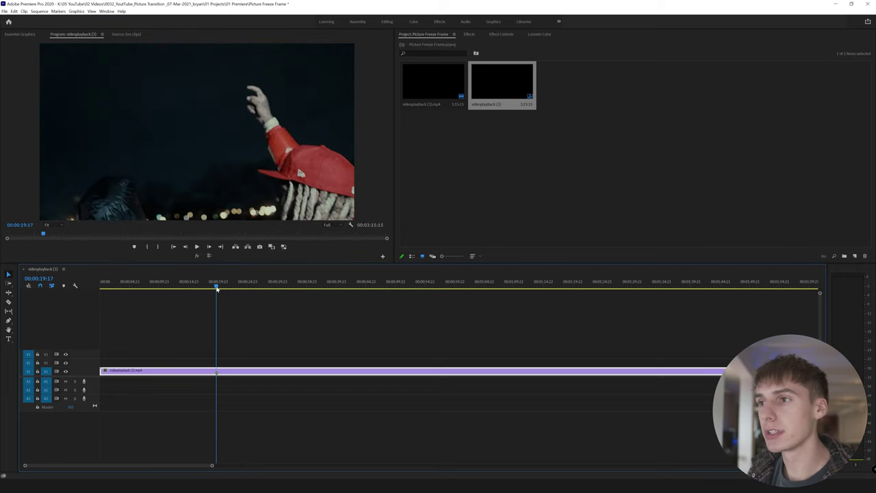
{"action": "left_click_drag", "start_coordinate": [217, 289], "coordinate": [256, 287]}
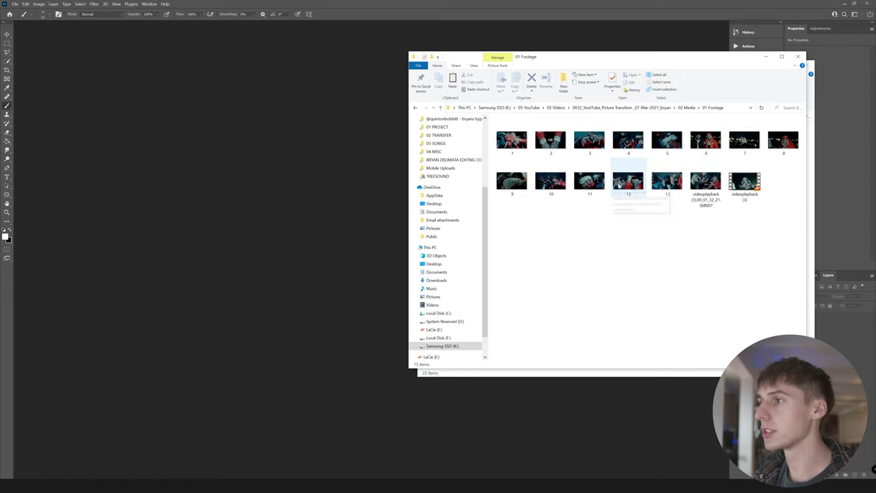
Step: Open 12.jpg from the 01 Footage folder in Photoshop and add an empty layer above the background
{"action": "left_click_drag", "start_coordinate": [618, 186], "coordinate": [277, 211]}
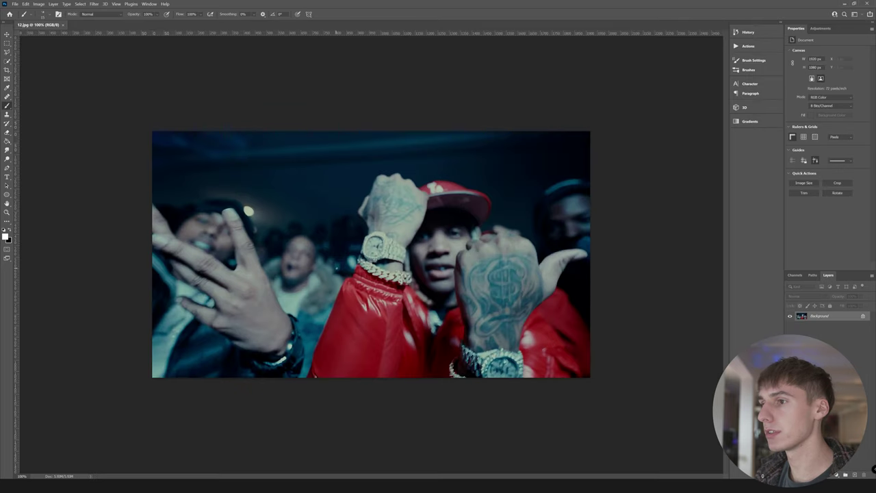
{"action": "key", "text": "ctrl+plus"}
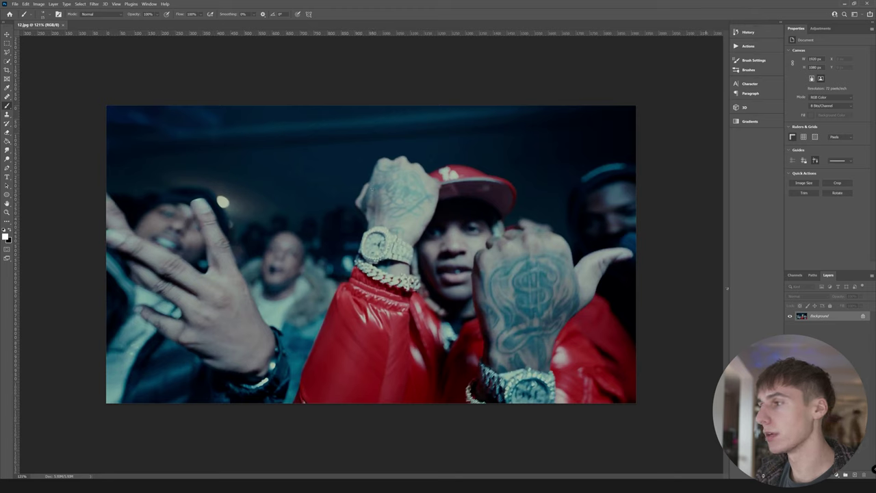
{"action": "left_click", "coordinate": [855, 475]}
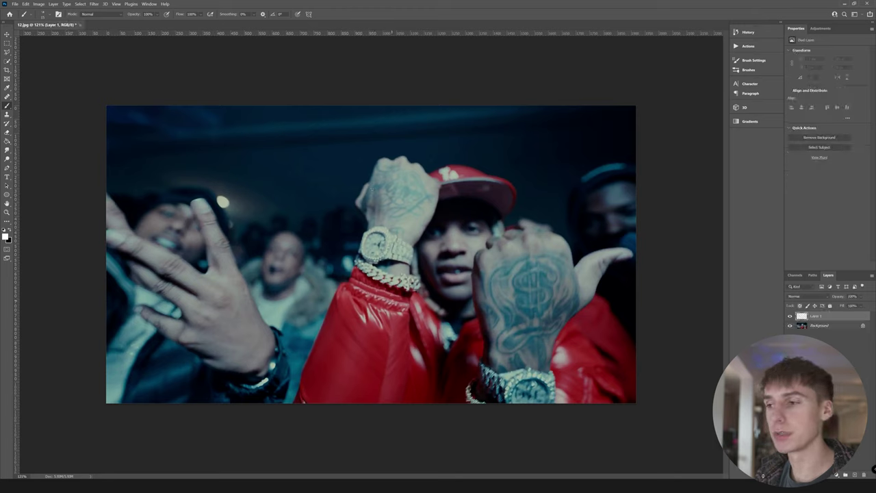
Step: Look through the brush presets, including the Paintbox group of the megapack set
{"action": "left_click", "coordinate": [50, 15]}
{"action": "scroll", "coordinate": [93, 232], "scroll_direction": "up", "scroll_amount": 3}
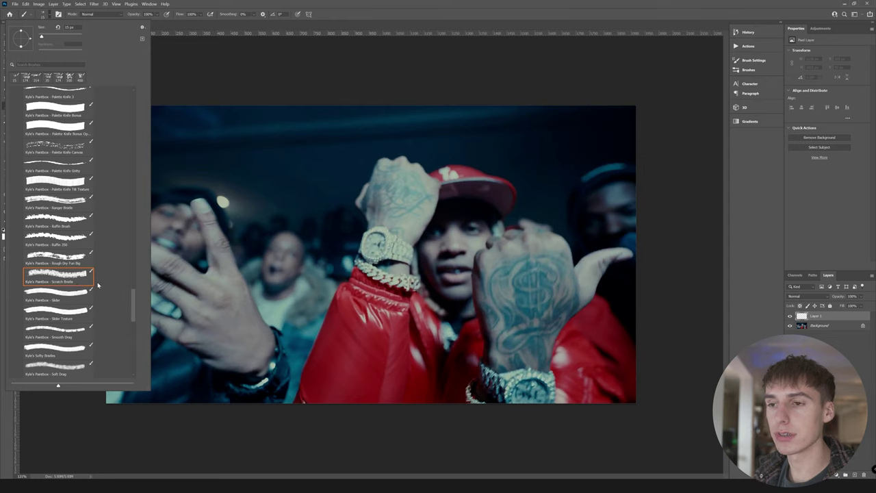
{"action": "scroll", "coordinate": [98, 286], "scroll_direction": "up", "scroll_amount": 15}
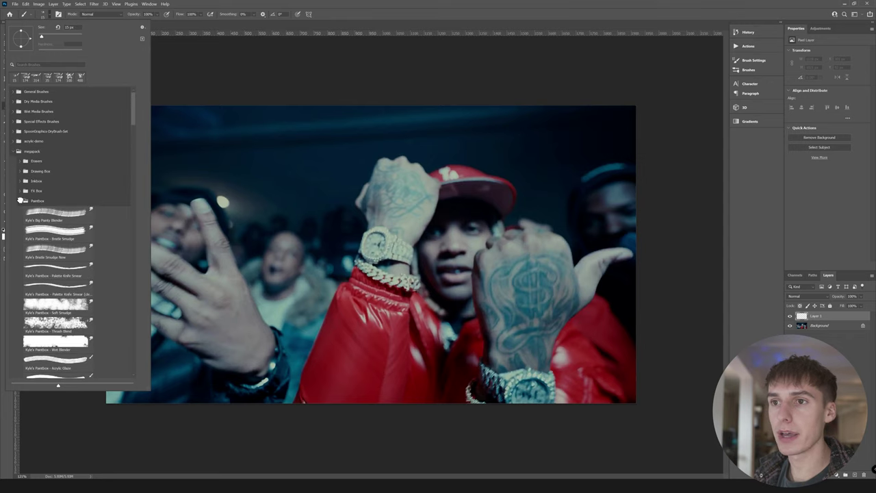
{"action": "left_click", "coordinate": [21, 201]}
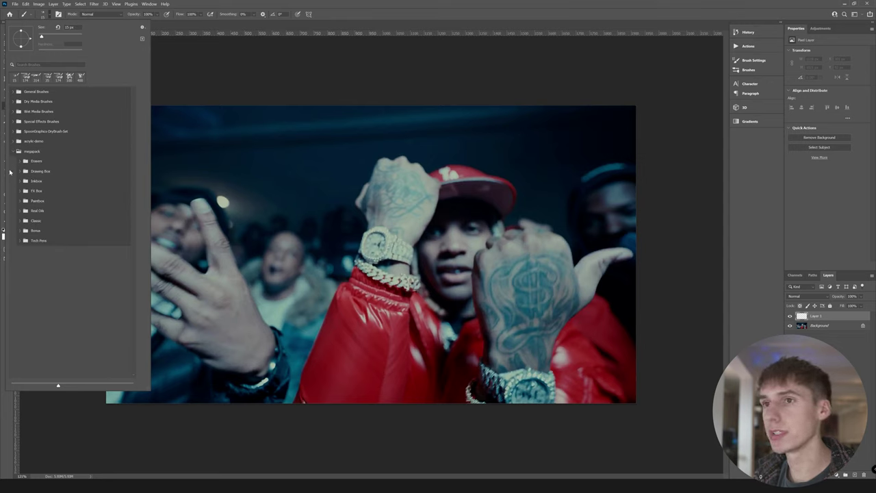
{"action": "left_click", "coordinate": [846, 316]}
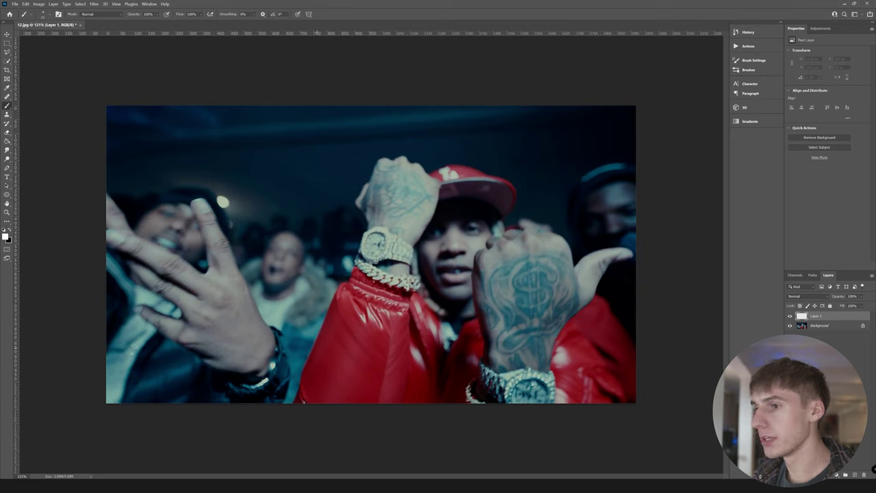
Step: Try a white textured brush stroke across the face on Layer 1, and undo it
{"action": "left_click_drag", "start_coordinate": [418, 234], "coordinate": [471, 300]}
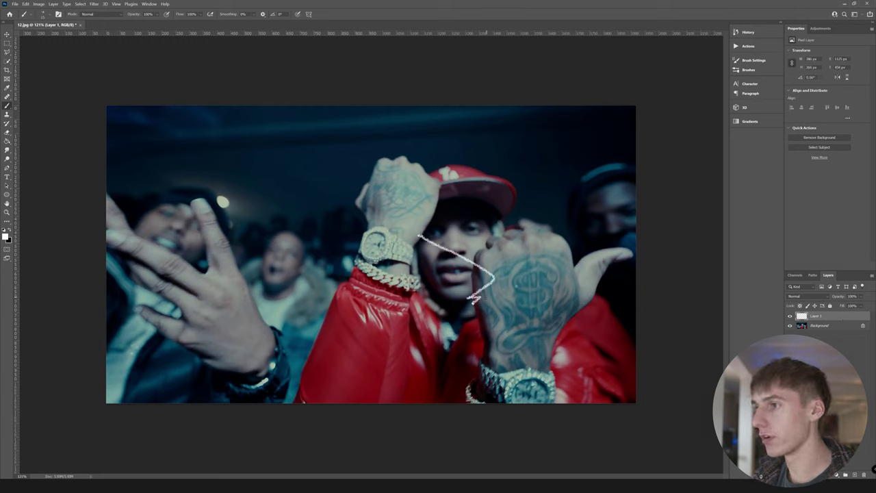
{"action": "key", "text": "ctrl+z"}
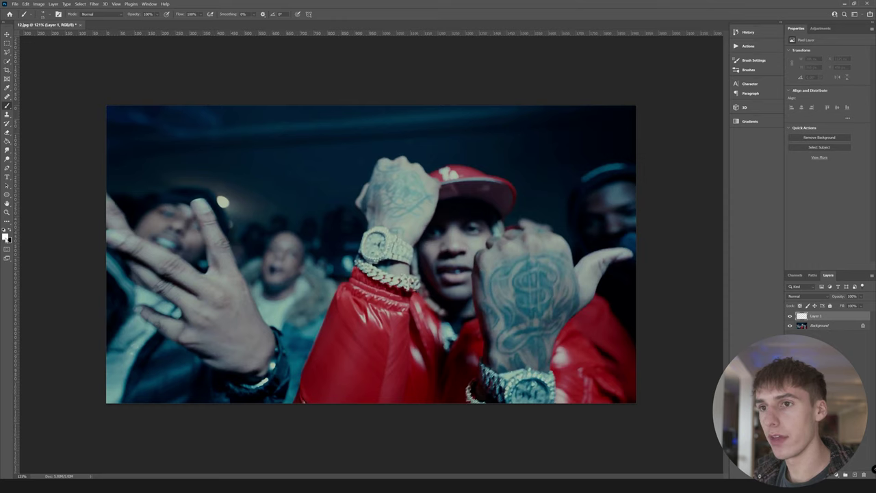
{"action": "left_click", "coordinate": [5, 234]}
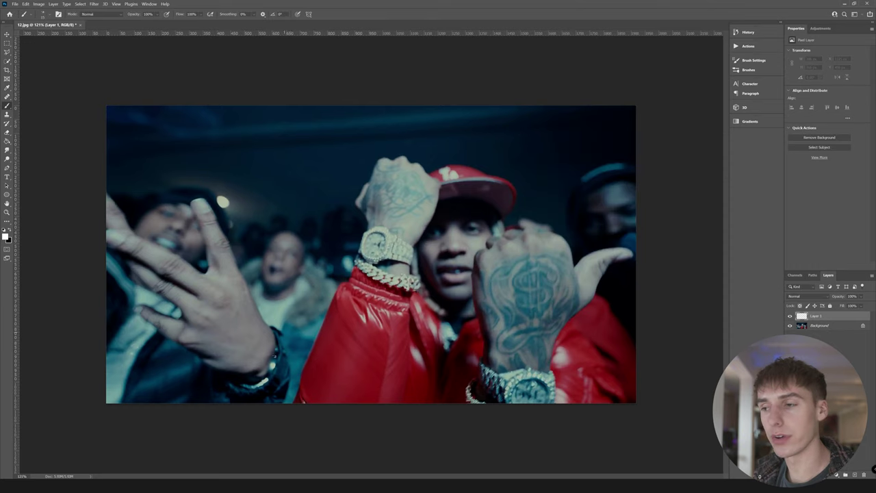
Step: Outline the central man's sleeves, hands, cap and wristwatches with rough white brush strokes on Layer 1
{"action": "mouse_move", "coordinate": [294, 400]}
{"action": "left_mouse_down"}
{"action": "mouse_move", "coordinate": [343, 273]}
{"action": "mouse_move", "coordinate": [369, 246]}
{"action": "mouse_move", "coordinate": [350, 203]}
{"action": "mouse_move", "coordinate": [371, 182]}
{"action": "mouse_move", "coordinate": [372, 163]}
{"action": "mouse_move", "coordinate": [409, 163]}
{"action": "left_mouse_up"}
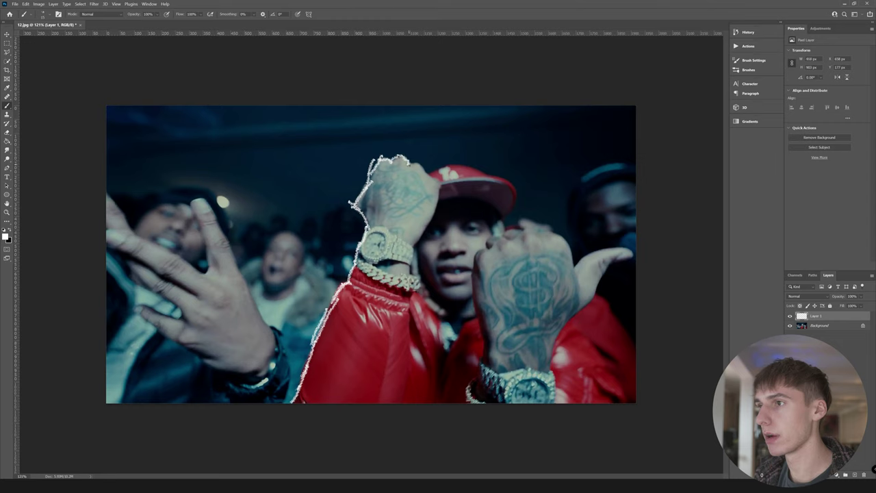
{"action": "left_click_drag", "start_coordinate": [421, 162], "coordinate": [423, 166]}
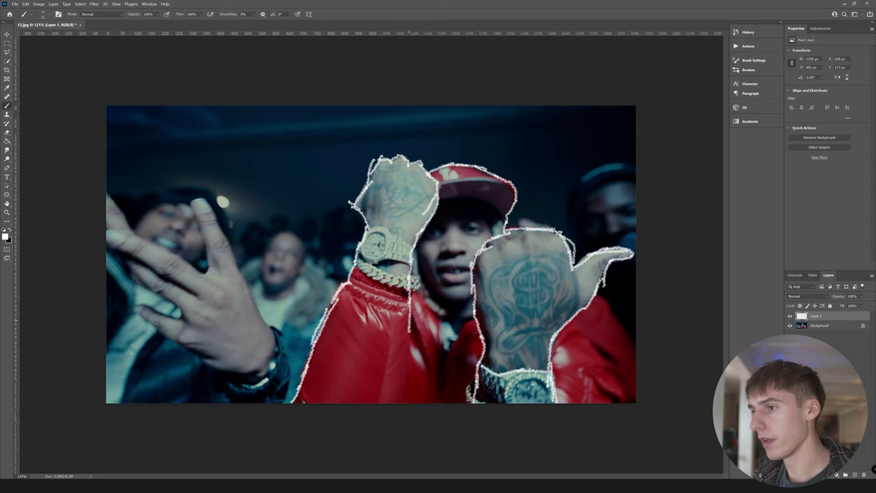
{"action": "left_click_drag", "start_coordinate": [411, 322], "coordinate": [403, 413]}
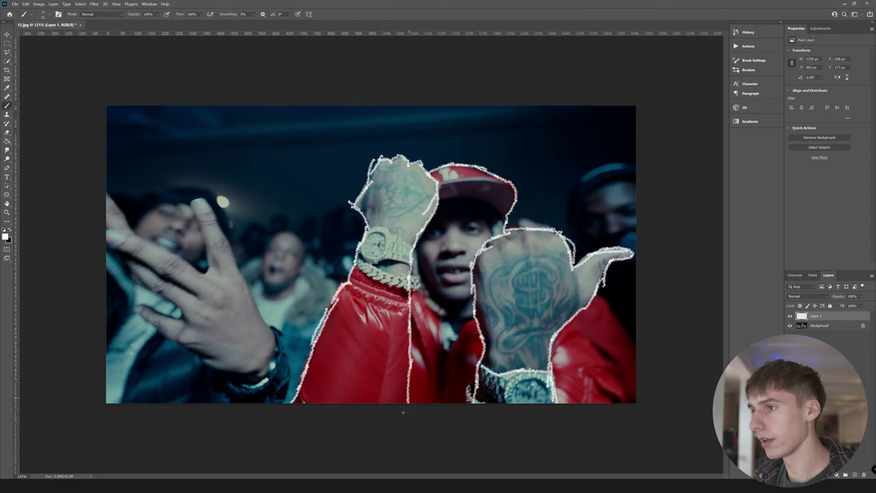
{"action": "left_click_drag", "start_coordinate": [361, 256], "coordinate": [408, 261]}
Step: Place the Black Scratch12 texture from the Paper Textures folder into the 12.jpg document
{"action": "mouse_move", "coordinate": [111, 486]}
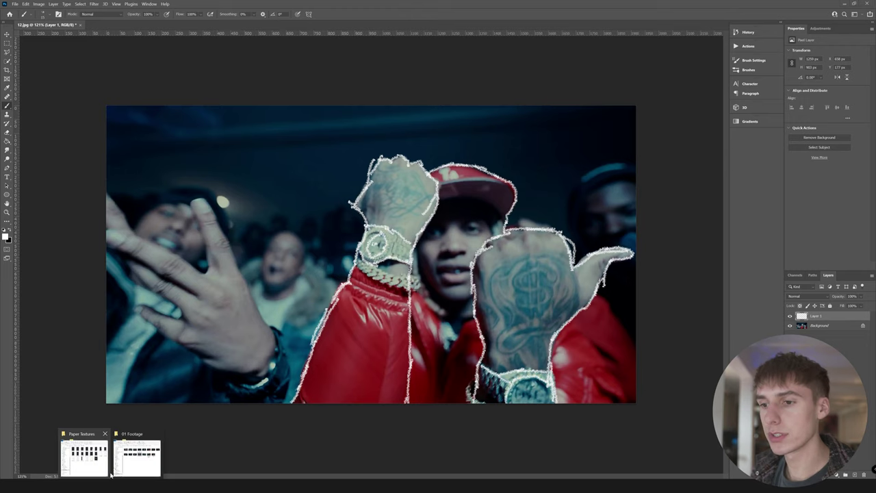
{"action": "left_click", "coordinate": [128, 464]}
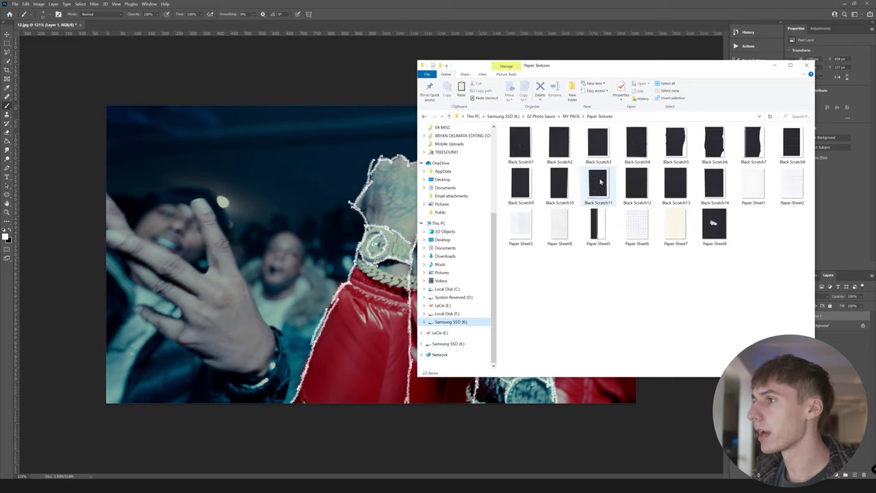
{"action": "left_click", "coordinate": [228, 216]}
{"action": "key", "text": "alt+Tab"}
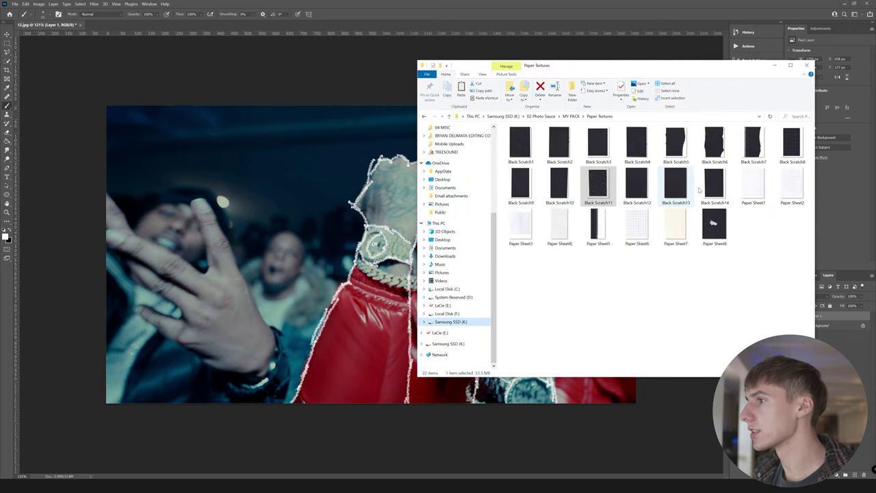
{"action": "left_click_drag", "start_coordinate": [639, 186], "coordinate": [255, 210]}
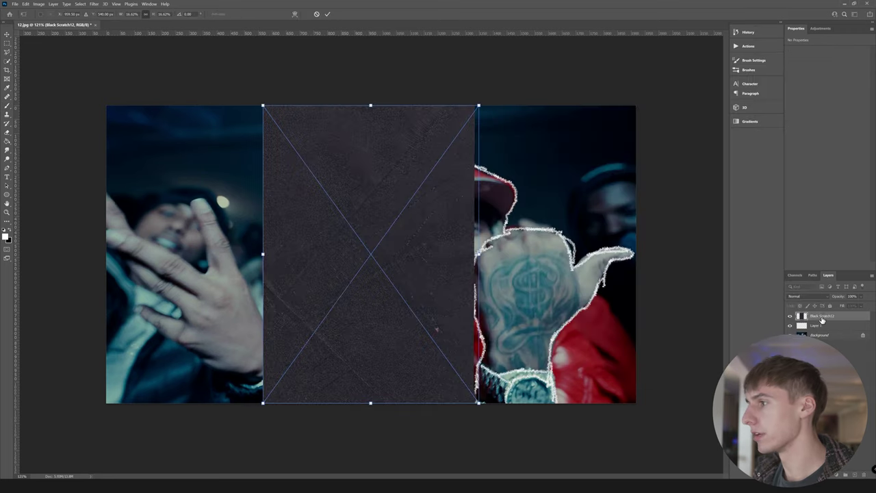
{"action": "key", "text": "Return"}
Step: Move the Black Scratch12 texture beneath Layer 1, blend it with Screen, and turn and enlarge it to cover the canvas
{"action": "left_click_drag", "start_coordinate": [823, 317], "coordinate": [821, 330]}
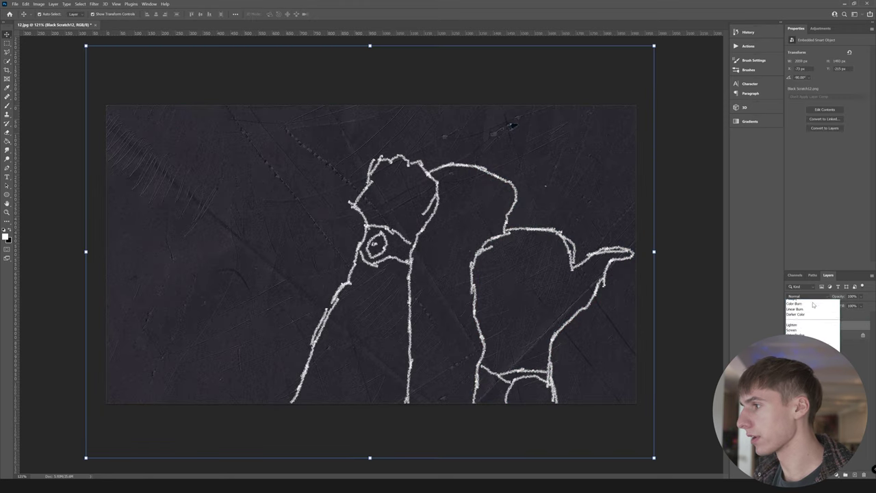
{"action": "key", "text": "Return"}
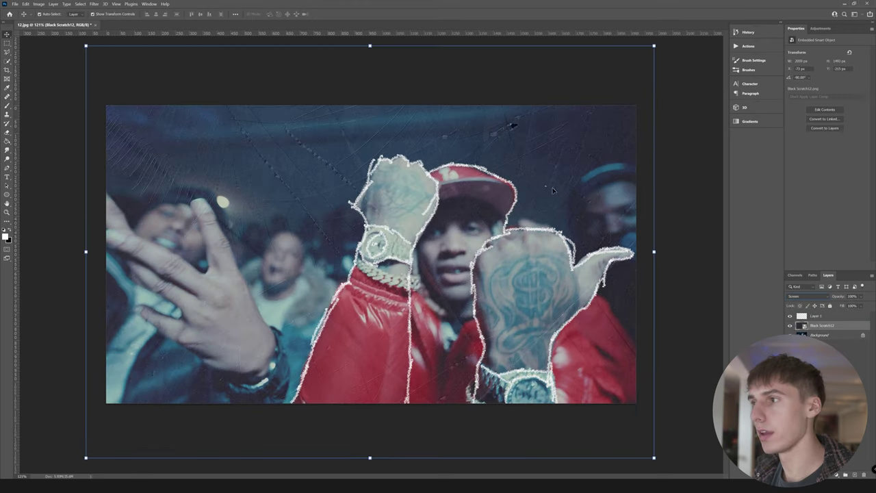
{"action": "left_click_drag", "start_coordinate": [654, 254], "coordinate": [671, 240]}
{"action": "key", "text": "Return"}
Step: Open the Hue/Saturation adjustment for the Black Scratch12 texture layer
{"action": "left_click", "coordinate": [39, 4]}
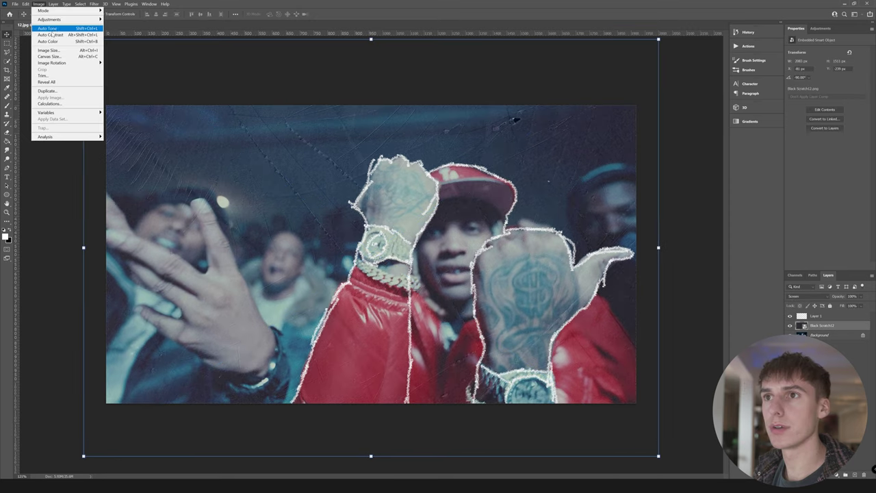
{"action": "mouse_move", "coordinate": [58, 24]}
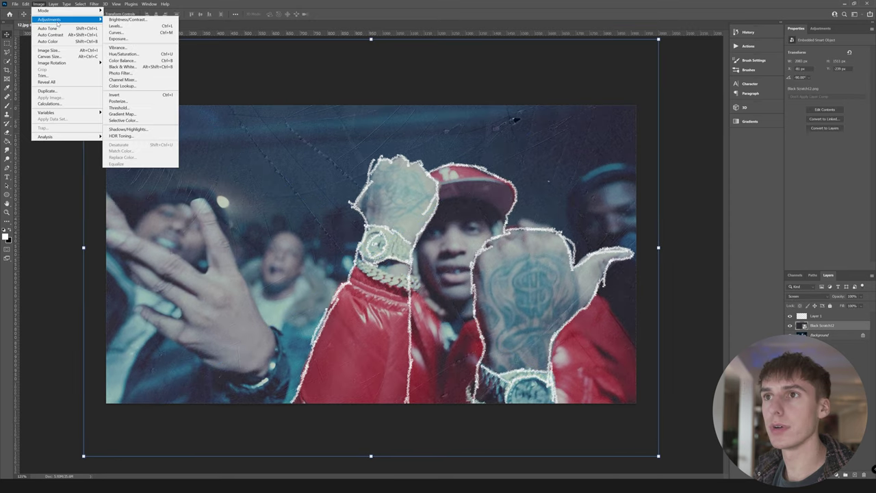
{"action": "left_click", "coordinate": [123, 54]}
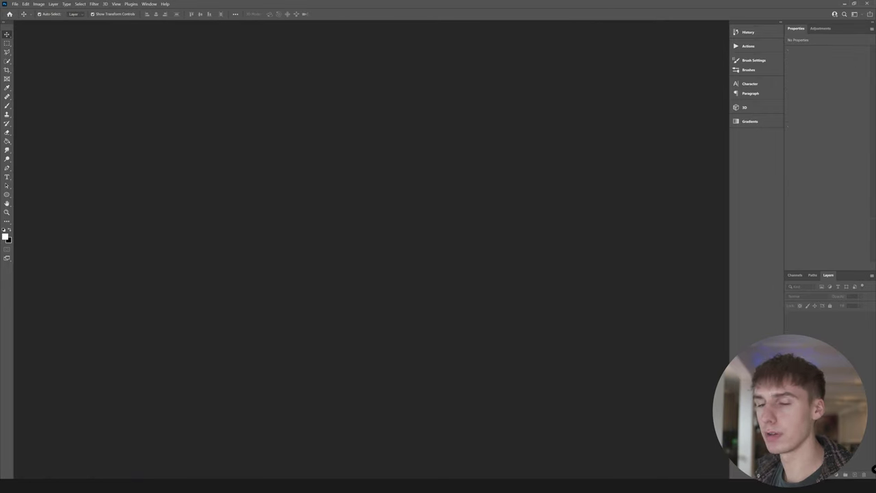
Step: Open 13.jpg from the 01 Footage folder in Photoshop
{"action": "mouse_move", "coordinate": [111, 486]}
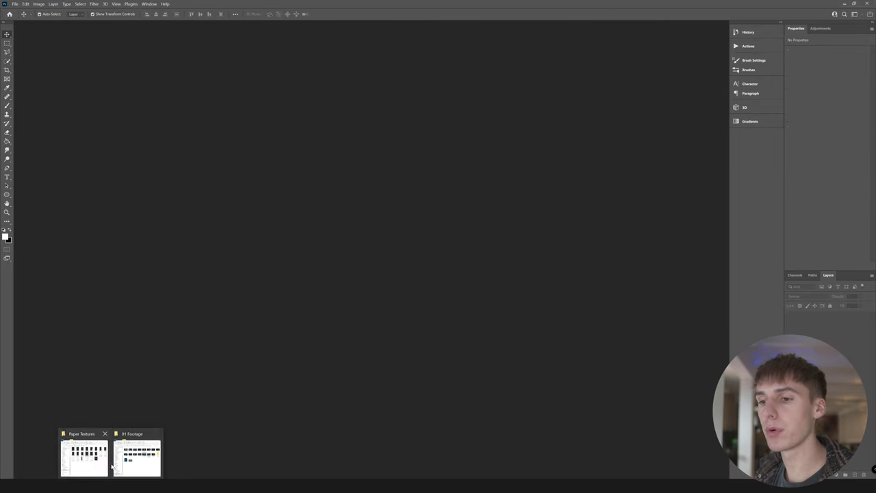
{"action": "left_click", "coordinate": [142, 466]}
{"action": "double_click", "coordinate": [676, 187]}
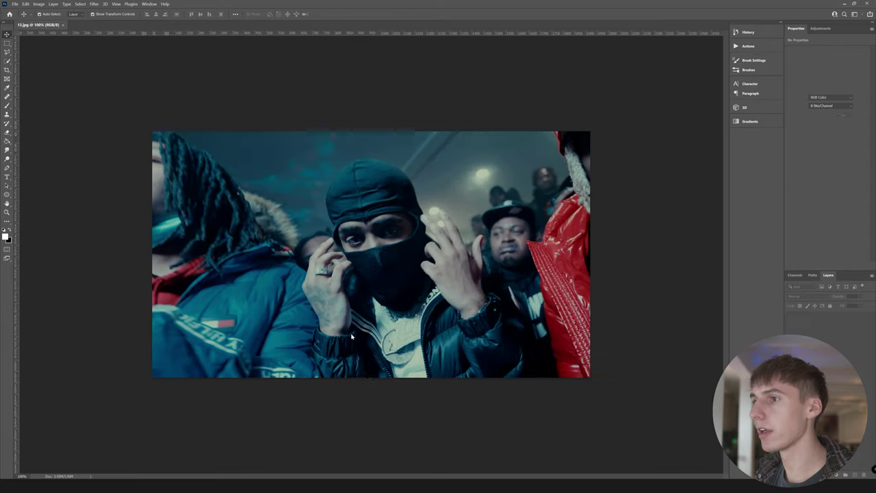
Step: Trace a Polygonal Lasso selection around the man in the balaclava, including both raised hands and his jacket down to the image edge
{"action": "scroll", "coordinate": [507, 413], "scroll_direction": "up", "scroll_amount": 2}
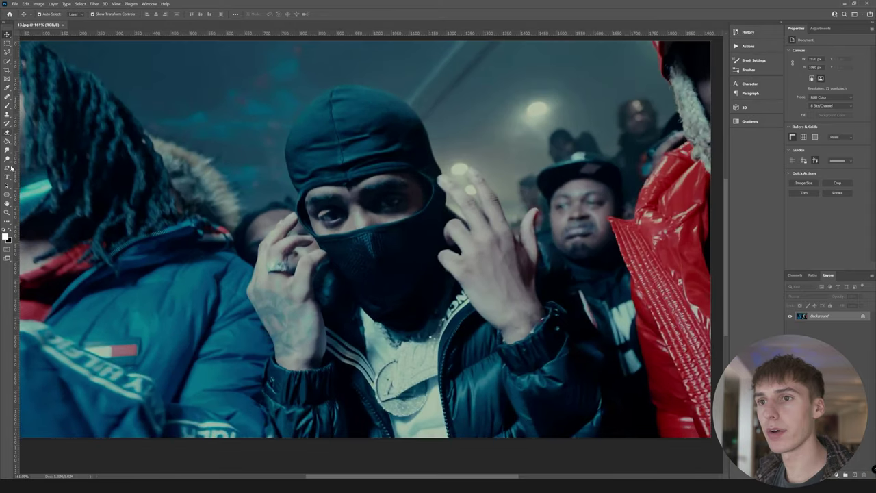
{"action": "left_click", "coordinate": [7, 52]}
{"action": "left_click", "coordinate": [636, 436]}
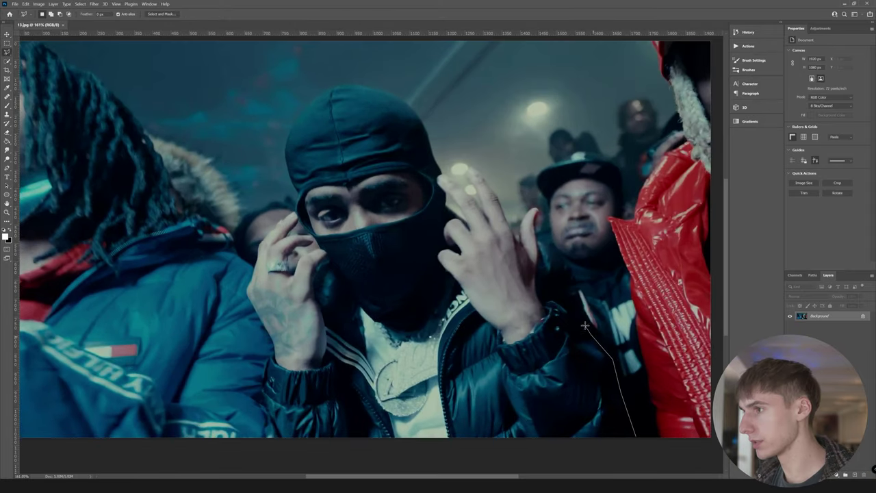
{"action": "left_click_drag", "start_coordinate": [536, 218], "coordinate": [284, 153]}
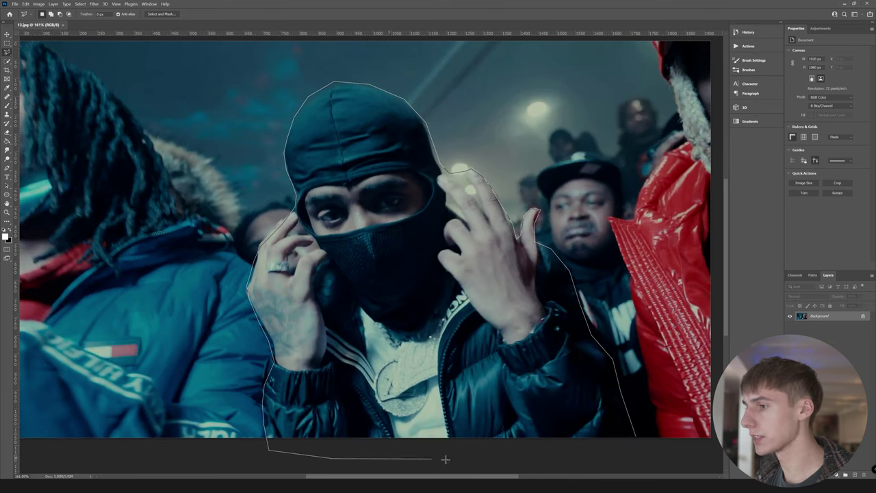
{"action": "left_click_drag", "start_coordinate": [445, 459], "coordinate": [638, 467]}
{"action": "left_click_drag", "start_coordinate": [637, 436], "coordinate": [636, 436]}
Step: Copy the selected man to a new layer and hide the Background layer
{"action": "key", "text": "ctrl+j"}
{"action": "scroll", "coordinate": [548, 334], "scroll_direction": "down", "scroll_amount": 3}
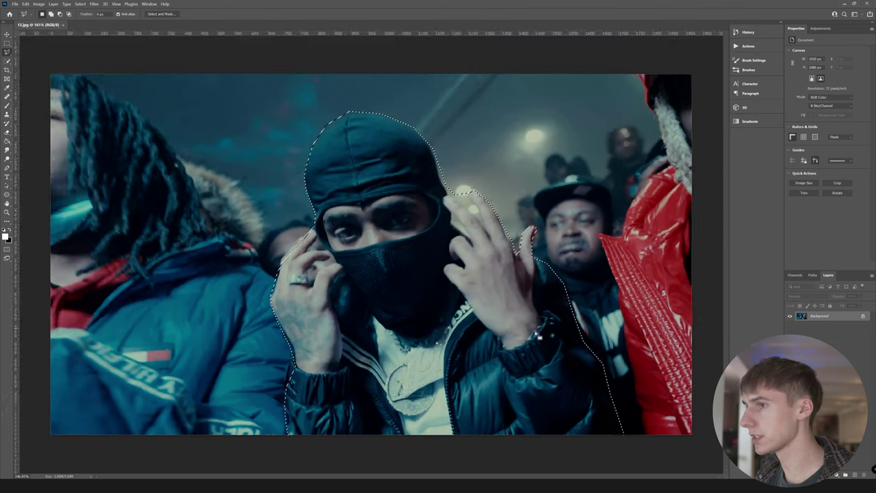
{"action": "left_click", "coordinate": [795, 328]}
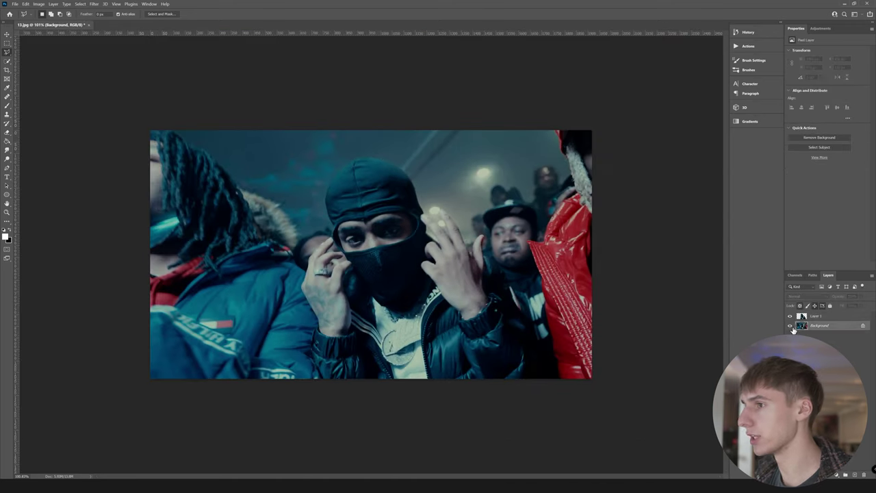
{"action": "left_click", "coordinate": [790, 326]}
{"action": "scroll", "coordinate": [417, 234], "scroll_direction": "up", "scroll_amount": 3}
{"action": "scroll", "coordinate": [417, 233], "scroll_direction": "down", "scroll_amount": 1}
{"action": "scroll", "coordinate": [411, 239], "scroll_direction": "down", "scroll_amount": 2}
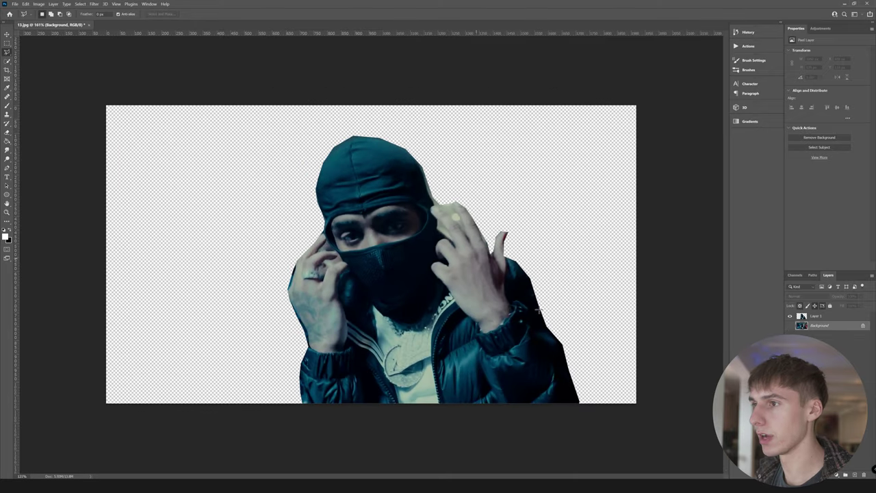
Step: Place the Paper Sheet6 grid texture from the Paper Textures folder beneath Layer 1 and enlarge it to extend behind the man
{"action": "key", "text": "alt+Tab"}
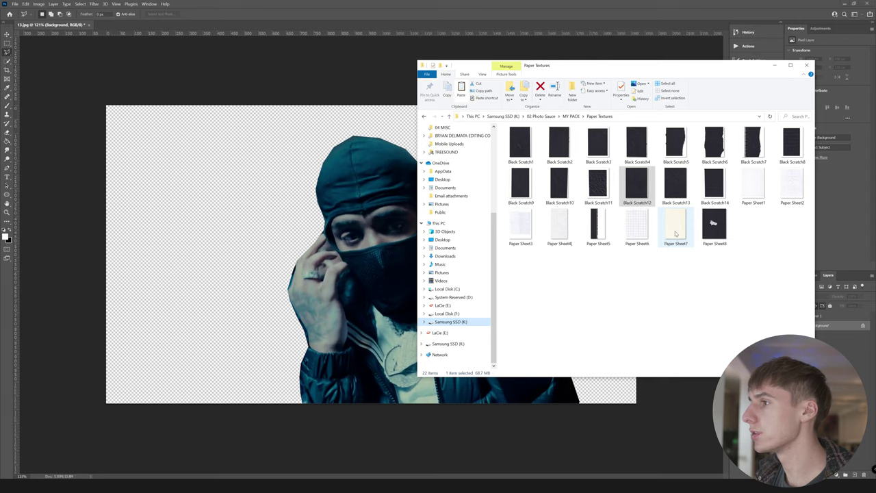
{"action": "key", "text": "alt+Tab"}
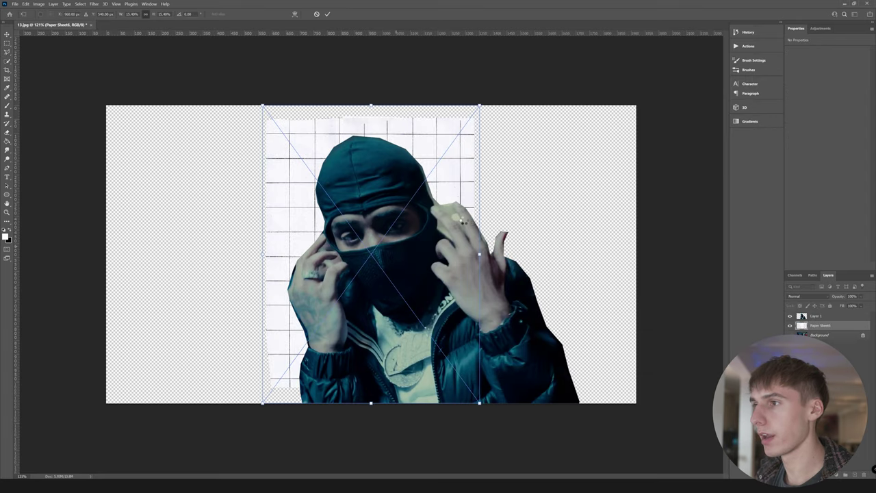
{"action": "key", "text": "Return"}
{"action": "left_click", "coordinate": [9, 35]}
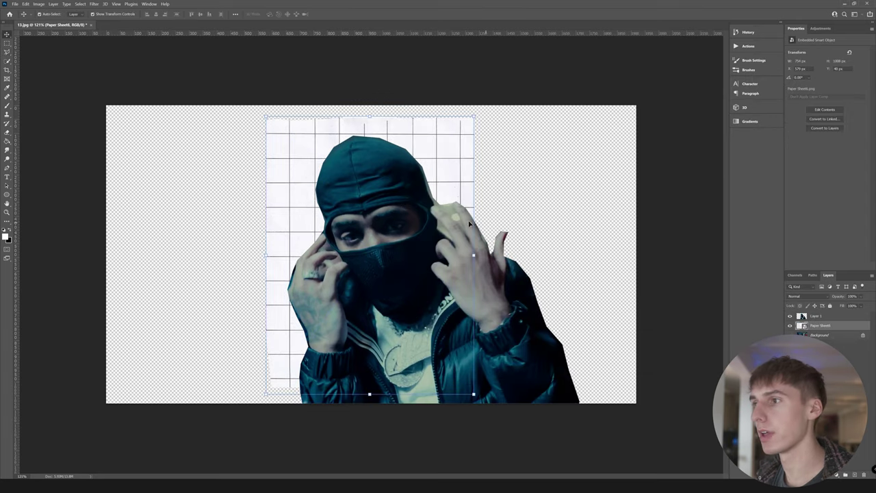
{"action": "left_click_drag", "start_coordinate": [474, 253], "coordinate": [549, 266]}
Step: Load the outline of Layer 1, copy that shape from Paper Sheet6 to a new layer, and hide the original sheet
{"action": "left_click", "coordinate": [819, 317]}
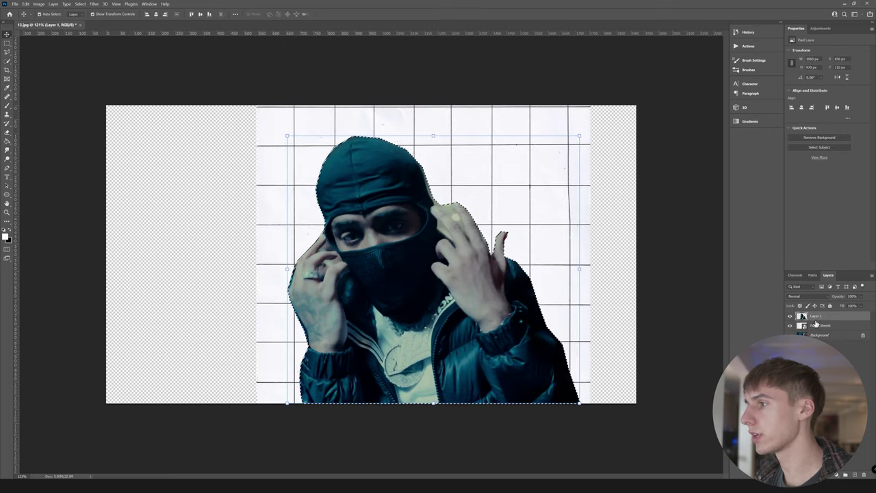
{"action": "left_click", "coordinate": [833, 327]}
{"action": "key", "text": "ctrl+j"}
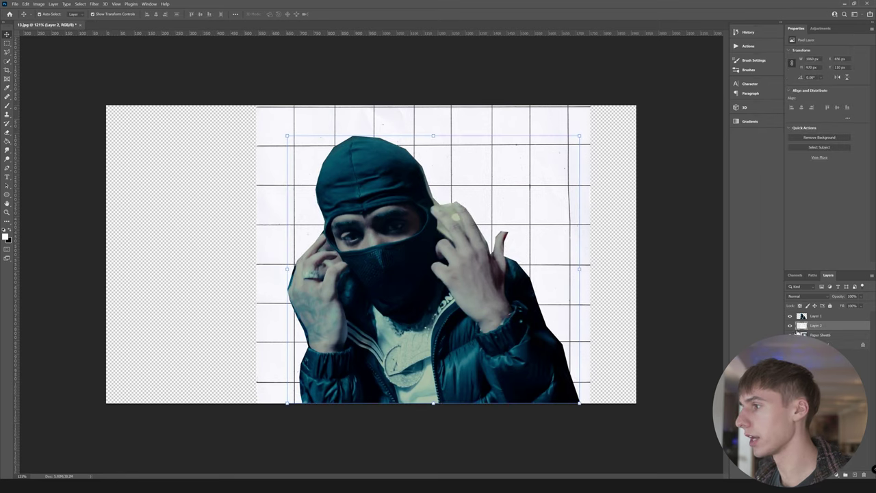
{"action": "left_click", "coordinate": [791, 335]}
Step: Toggle the visibility of Layer 1 and Layer 2 to compare the man's cut-out with the matching paper shape
{"action": "left_click", "coordinate": [789, 317]}
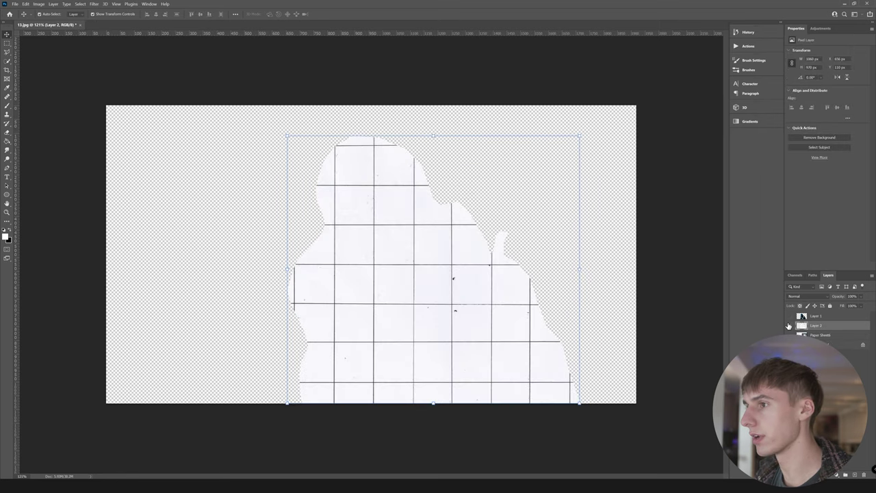
{"action": "left_click", "coordinate": [790, 325]}
{"action": "left_click", "coordinate": [789, 317]}
{"action": "left_click", "coordinate": [789, 317]}
{"action": "left_click", "coordinate": [790, 324]}
{"action": "left_click", "coordinate": [791, 325]}
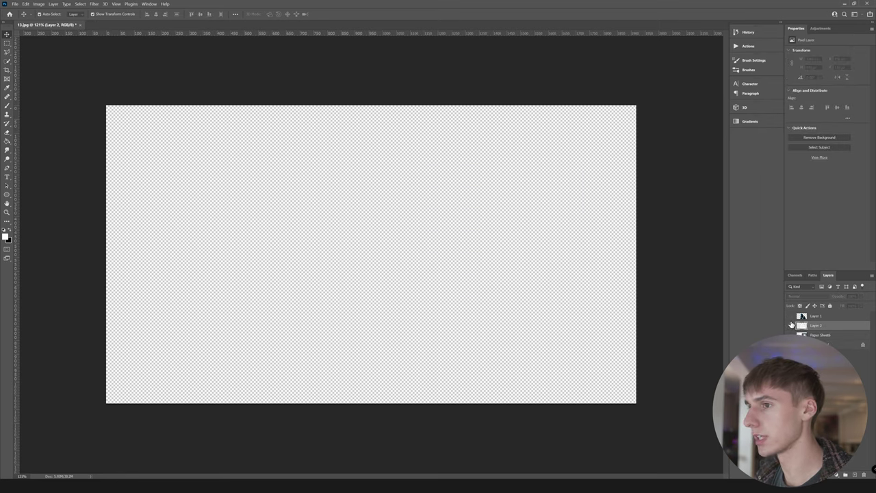
{"action": "left_click", "coordinate": [790, 316]}
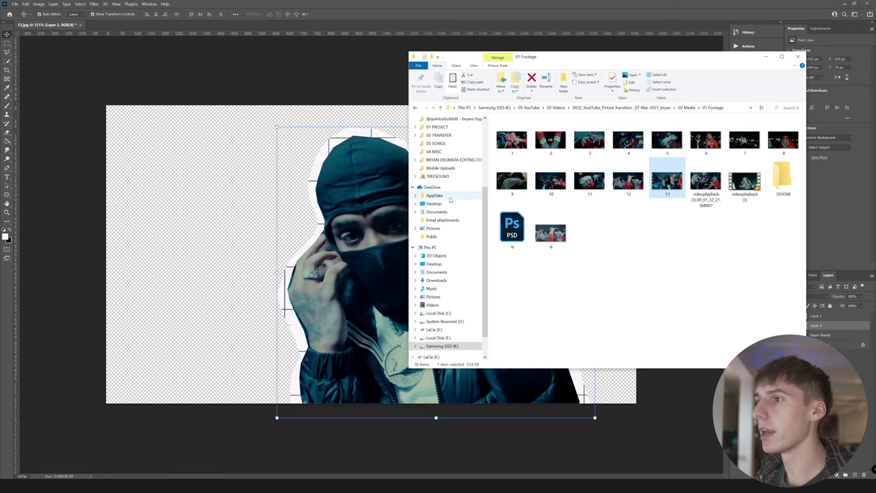
Step: Place two reflective tape pieces from the Tape folder in MY PACK, one over each side of the man's cut-out
{"action": "scroll", "coordinate": [450, 199], "scroll_direction": "up", "scroll_amount": 3}
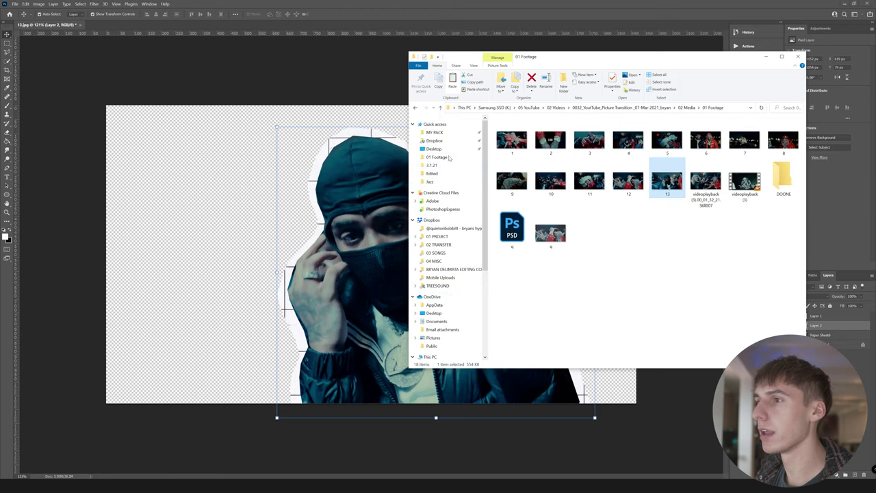
{"action": "scroll", "coordinate": [430, 283], "scroll_direction": "up", "scroll_amount": 2}
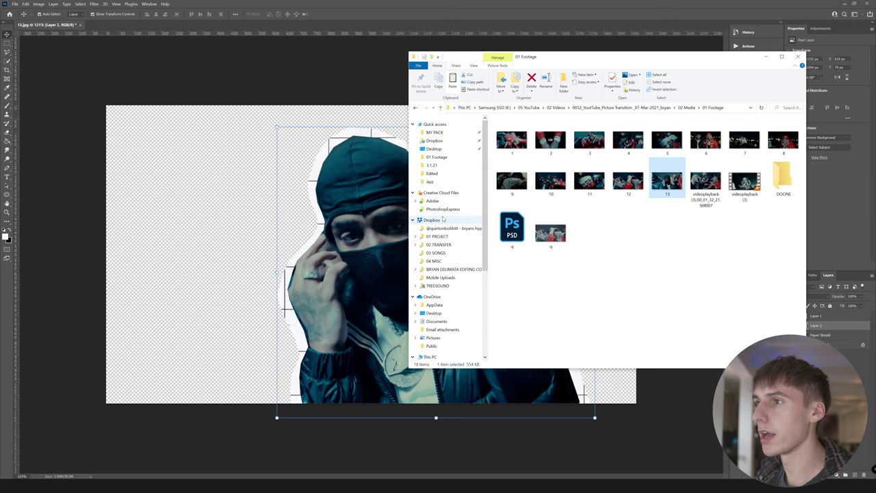
{"action": "left_click", "coordinate": [438, 132]}
{"action": "double_click", "coordinate": [510, 144]}
{"action": "double_click", "coordinate": [534, 158]}
{"action": "left_click_drag", "start_coordinate": [706, 137], "coordinate": [306, 245]}
{"action": "left_click", "coordinate": [307, 232]}
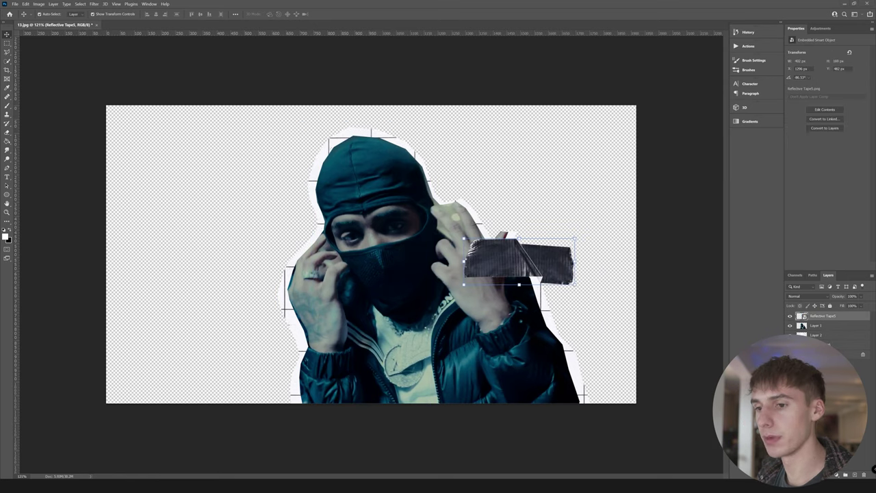
{"action": "key", "text": "alt+Tab"}
{"action": "left_click", "coordinate": [551, 175]}
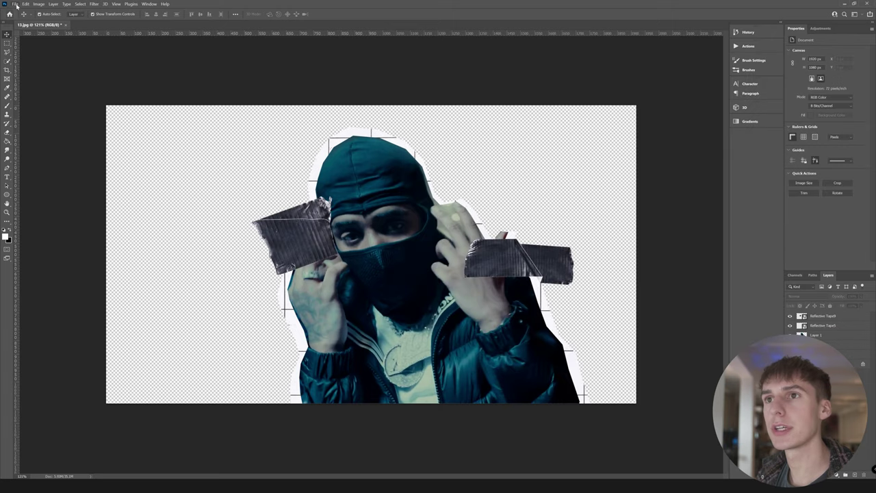
Step: Save the 13.jpg document with the taped cut-out
{"action": "left_click", "coordinate": [15, 4]}
{"action": "left_click", "coordinate": [238, 169]}
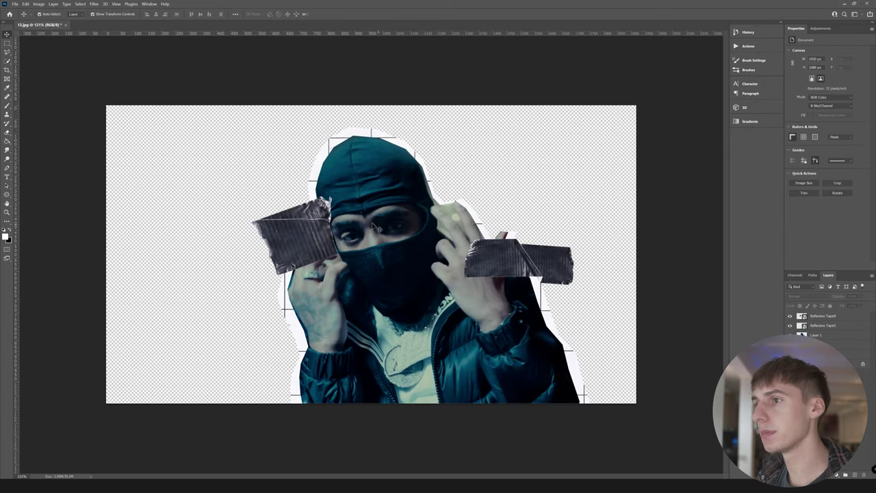
{"action": "left_click", "coordinate": [15, 4]}
{"action": "left_click", "coordinate": [31, 75]}
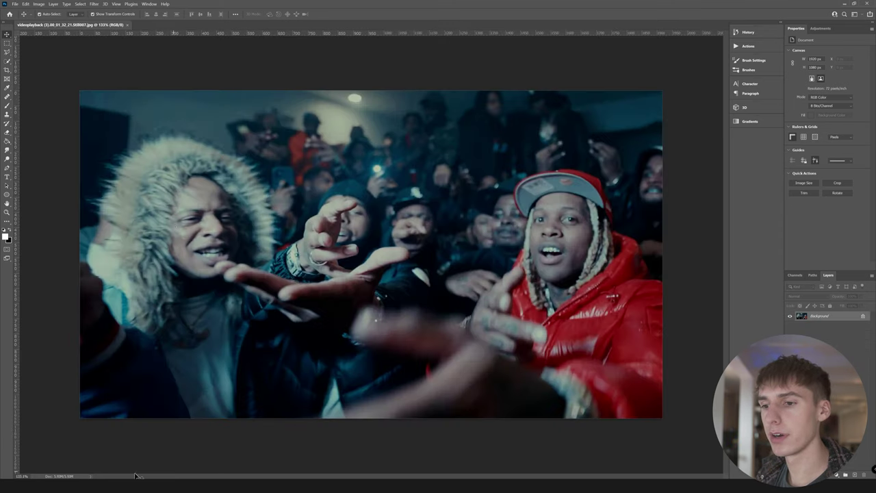
Step: Apply the Add Noise filter to the crowd image with an amount of 9.16% and Gaussian distribution
{"action": "left_click", "coordinate": [94, 5]}
{"action": "mouse_move", "coordinate": [116, 104]}
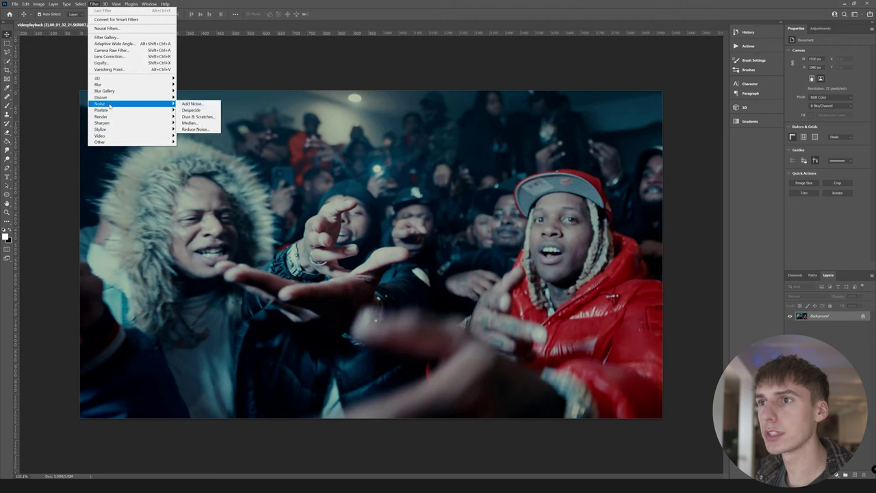
{"action": "left_click", "coordinate": [195, 104]}
{"action": "left_click_drag", "start_coordinate": [402, 102], "coordinate": [526, 98]}
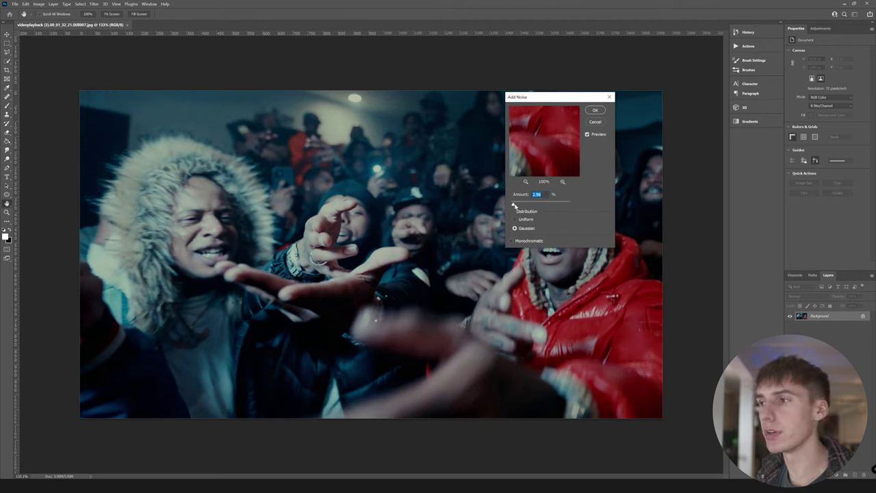
{"action": "left_click_drag", "start_coordinate": [524, 206], "coordinate": [519, 206]}
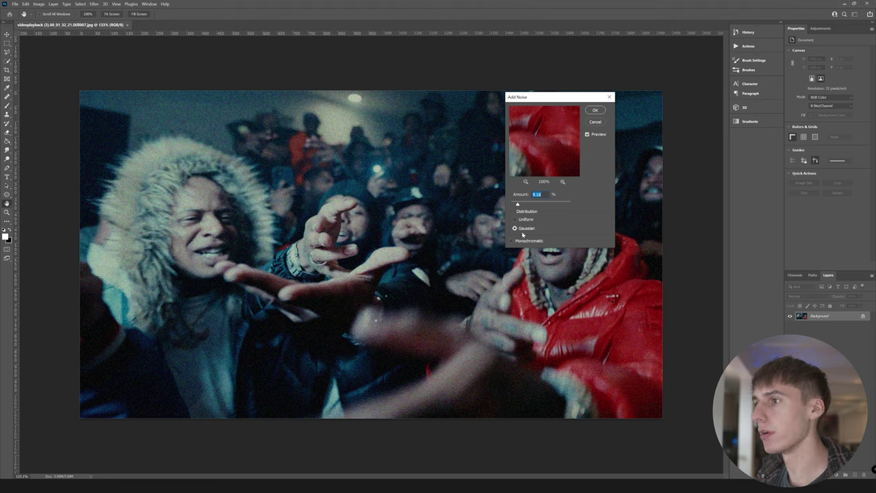
{"action": "left_click", "coordinate": [595, 110]}
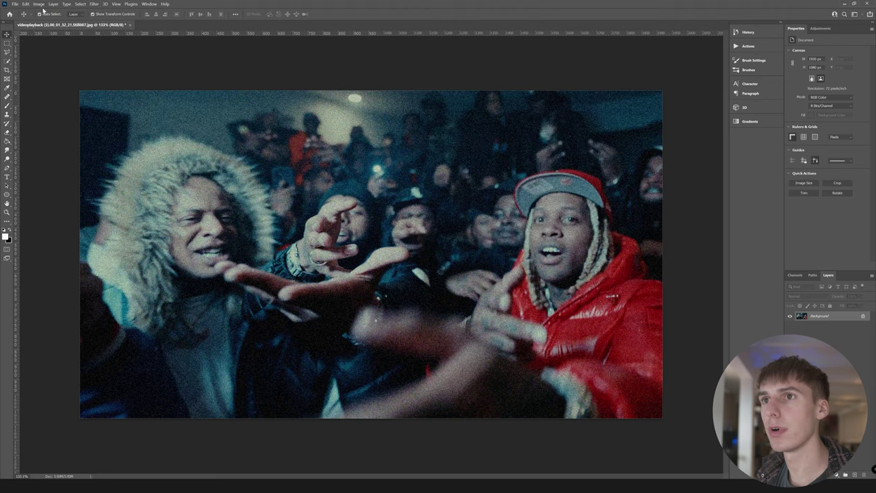
Step: Turn the crowd image black and white by lowering its saturation with Hue/Saturation
{"action": "left_click", "coordinate": [38, 3]}
{"action": "mouse_move", "coordinate": [69, 19]}
{"action": "left_click", "coordinate": [145, 53]}
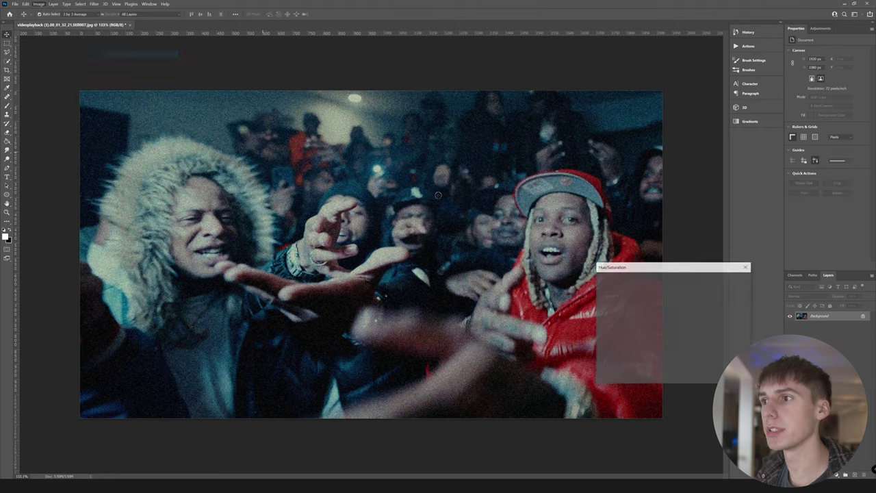
{"action": "left_click_drag", "start_coordinate": [658, 332], "coordinate": [625, 332]}
{"action": "left_click", "coordinate": [735, 279]}
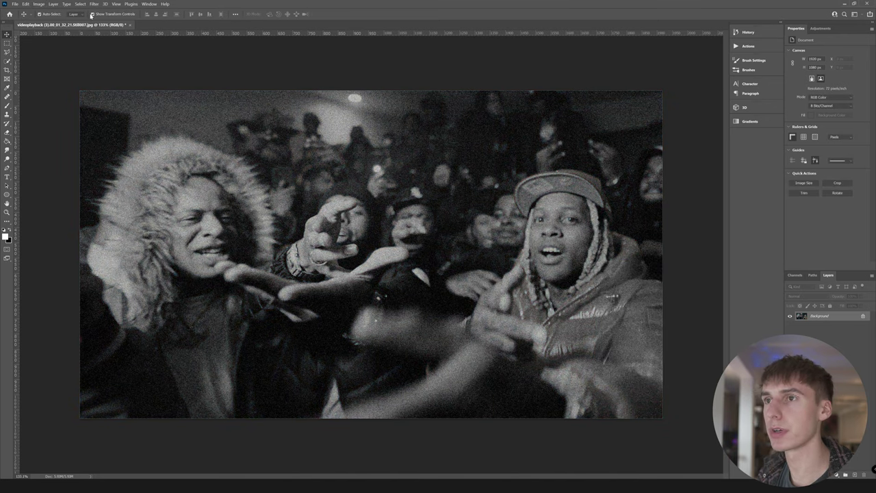
{"action": "left_click", "coordinate": [123, 470]}
{"action": "left_click", "coordinate": [533, 108]}
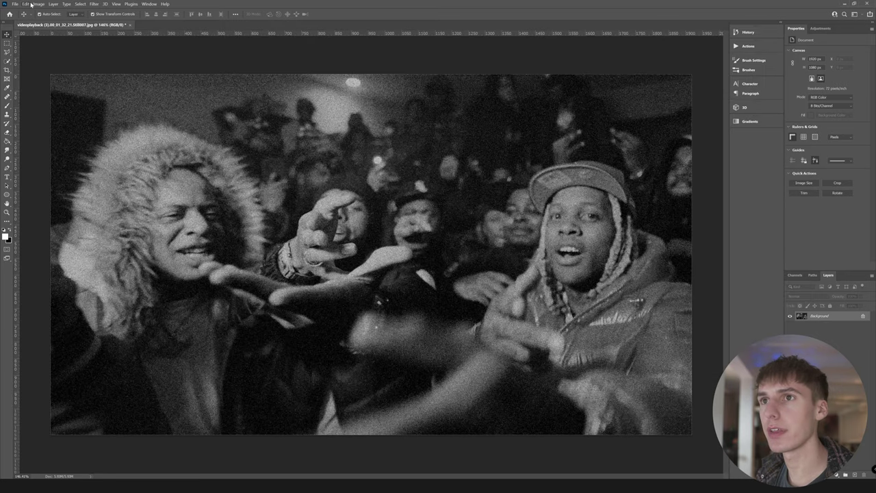
Step: Save the black-and-white image as the JPEG file E with quality 11 and the Baseline ("Standard") format
{"action": "left_click", "coordinate": [15, 4]}
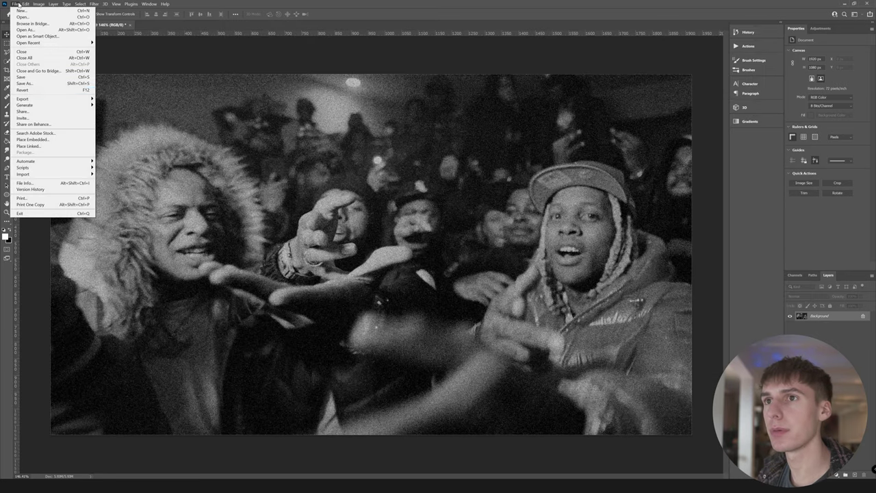
{"action": "left_click", "coordinate": [31, 103]}
{"action": "type", "text": "E"}
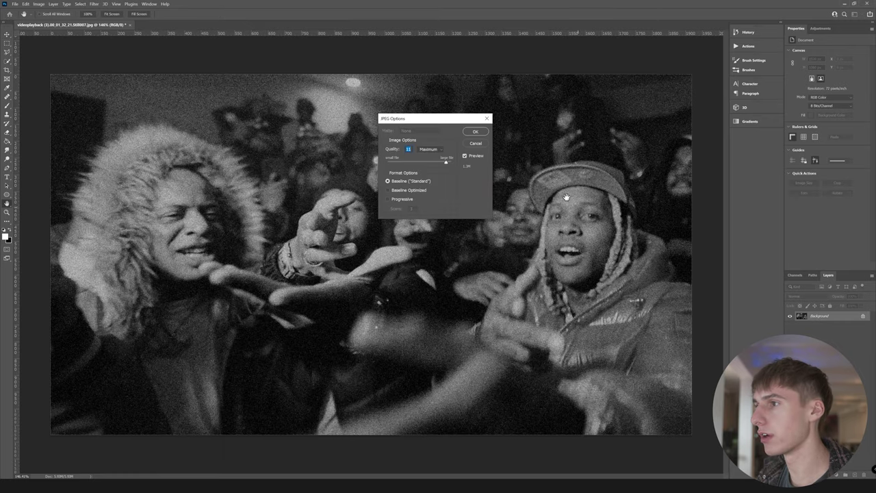
{"action": "left_click", "coordinate": [477, 132]}
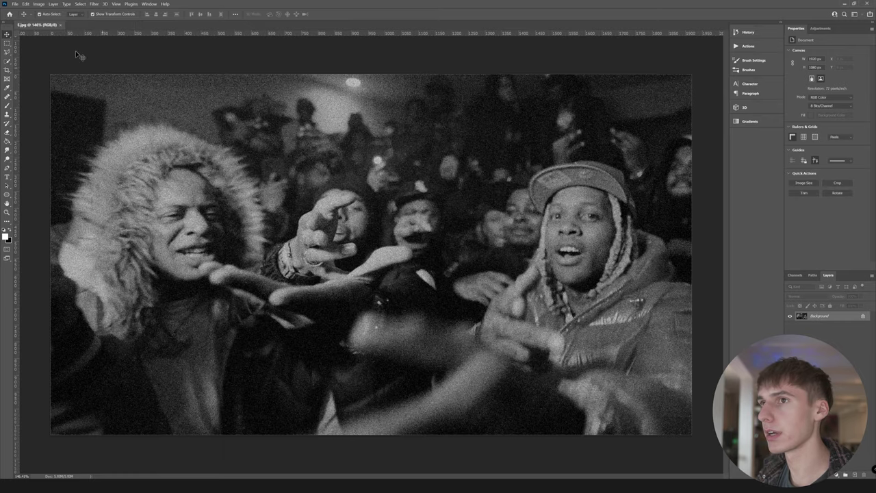
Step: Close E.jpg and open 5.jpg from the 01 Footage folder in Photoshop
{"action": "left_click", "coordinate": [15, 4]}
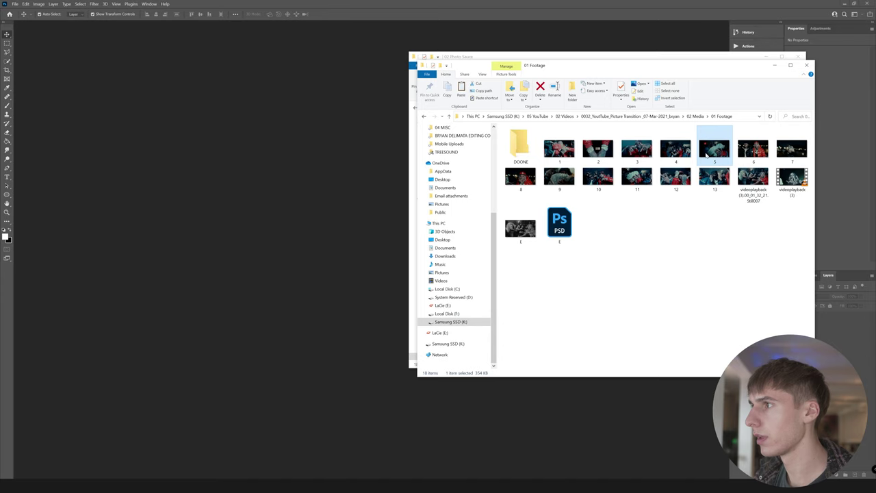
{"action": "left_click_drag", "start_coordinate": [675, 147], "coordinate": [388, 311]}
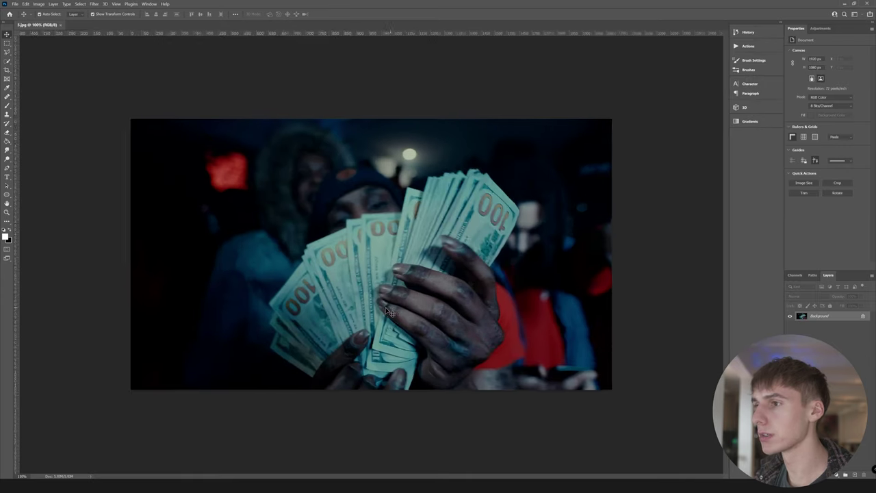
{"action": "key", "text": "ctrl+plus"}
Step: Place the Black Scratch11 texture from the Paper Textures folder in MY PACK into the 5.jpg document
{"action": "mouse_move", "coordinate": [111, 486]}
{"action": "left_click", "coordinate": [93, 460]}
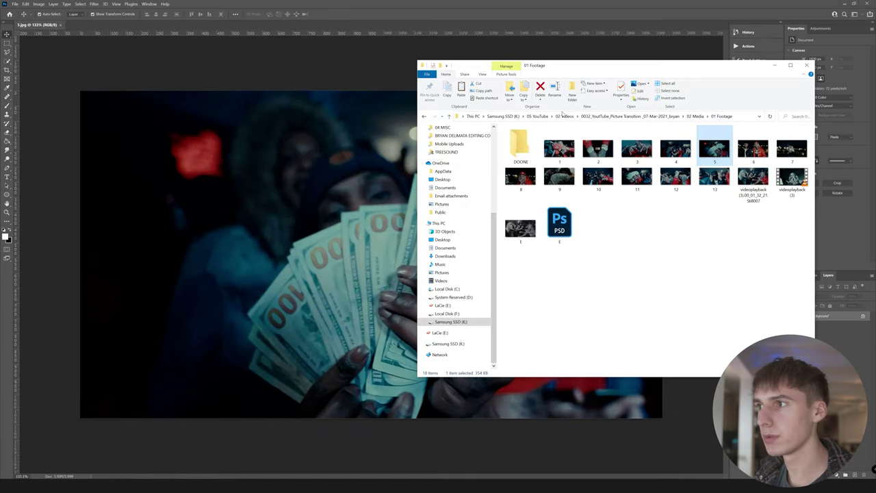
{"action": "scroll", "coordinate": [443, 171], "scroll_direction": "up", "scroll_amount": 6}
{"action": "left_click", "coordinate": [440, 140]}
{"action": "double_click", "coordinate": [536, 149]}
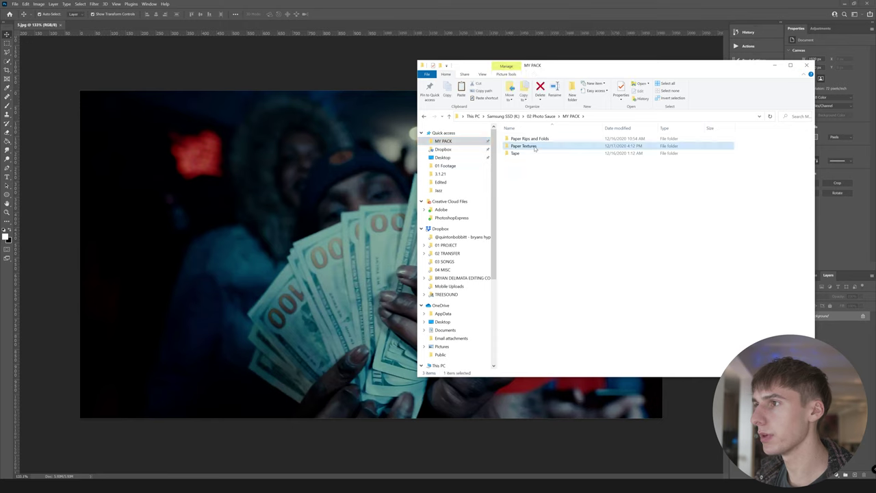
{"action": "left_click_drag", "start_coordinate": [608, 191], "coordinate": [238, 227]}
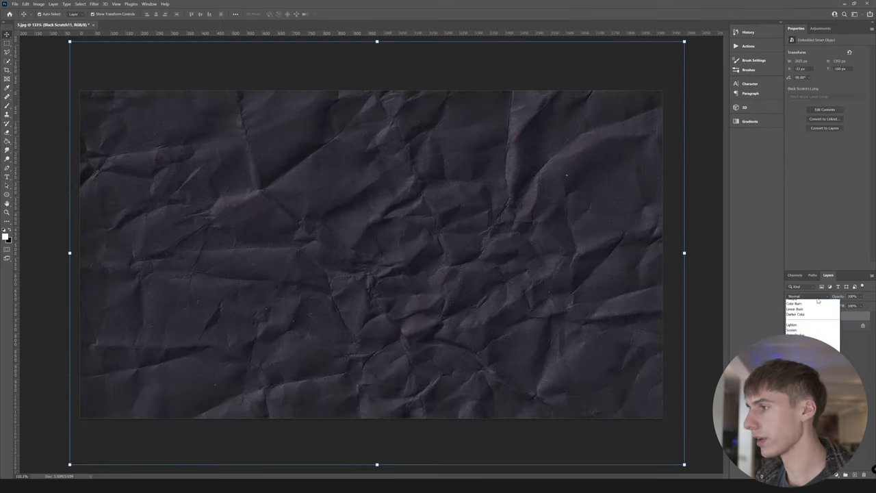
Step: Blend the Black Scratch11 texture over the banknote picture with Screen, and turn both texture and background black and white by lowering their saturation
{"action": "key", "text": "shift+alt+s"}
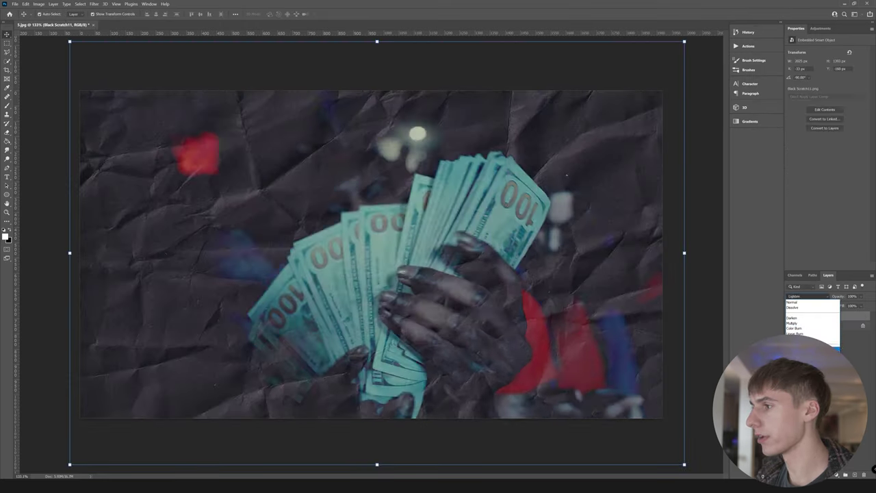
{"action": "key", "text": "Return"}
{"action": "left_click", "coordinate": [39, 4]}
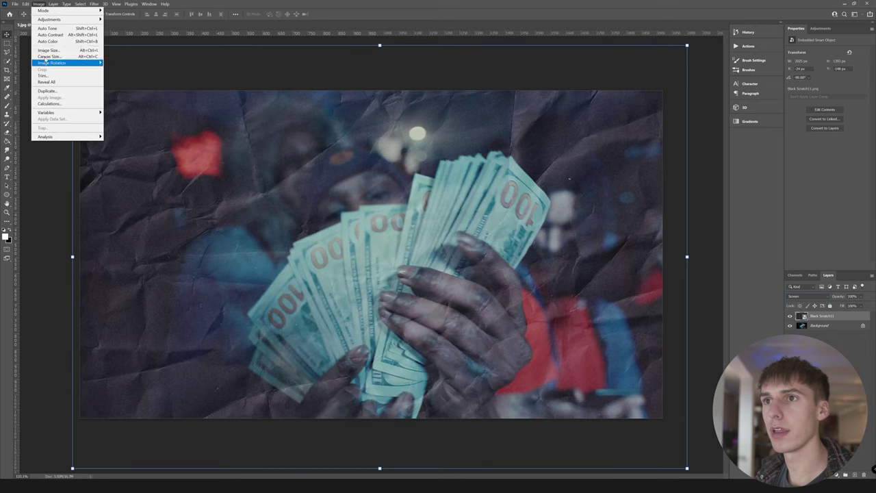
{"action": "mouse_move", "coordinate": [54, 19]}
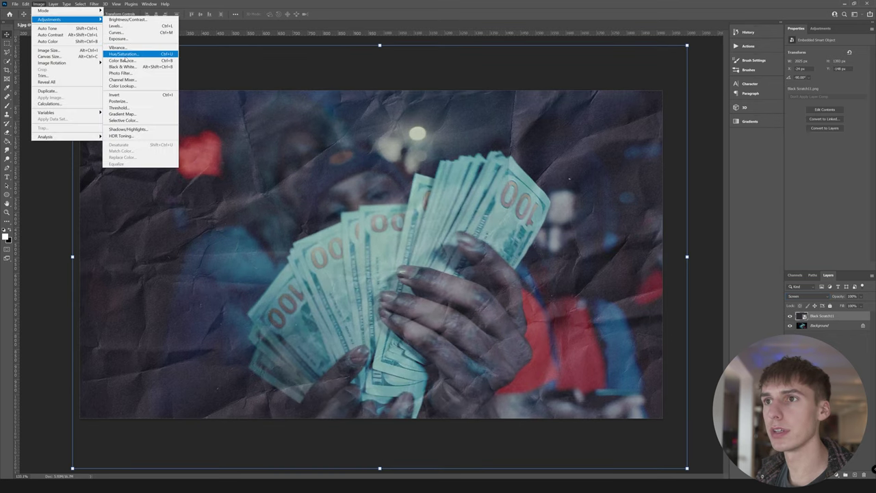
{"action": "left_click", "coordinate": [124, 53]}
{"action": "left_click_drag", "start_coordinate": [419, 177], "coordinate": [350, 178]}
{"action": "key", "text": "Return"}
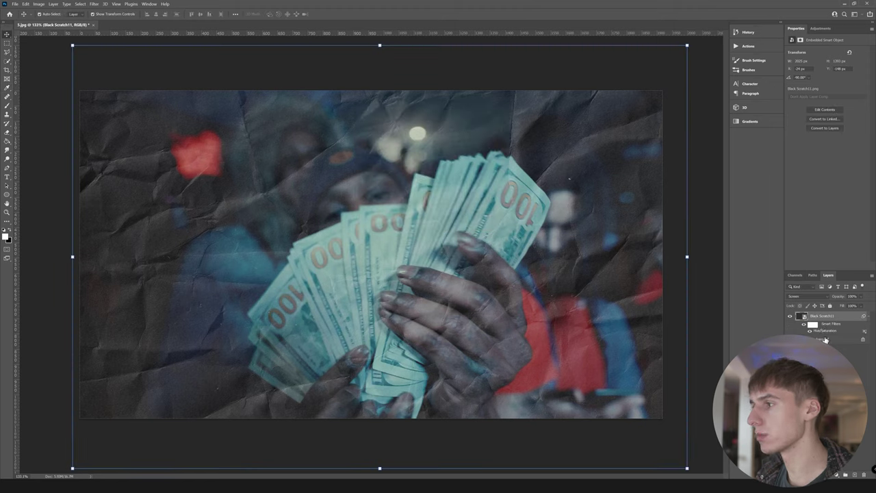
{"action": "left_click", "coordinate": [825, 339]}
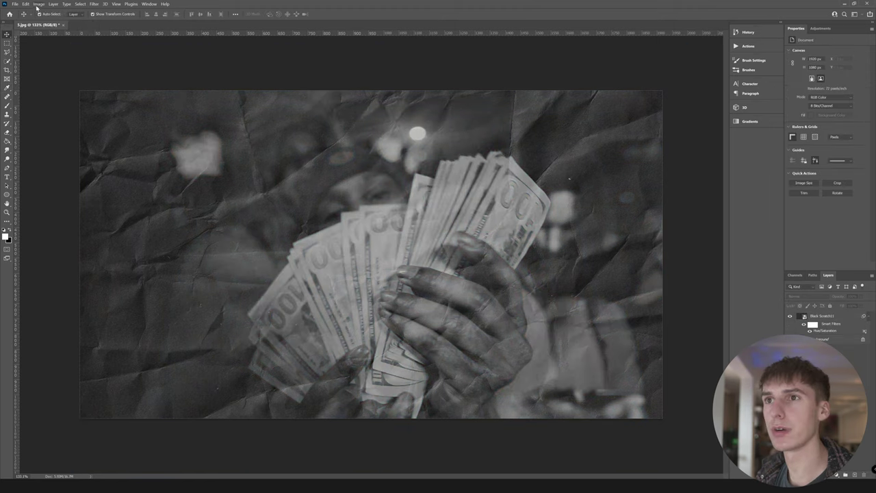
{"action": "left_click", "coordinate": [38, 4]}
{"action": "left_click", "coordinate": [38, 4]}
{"action": "left_click", "coordinate": [39, 4]}
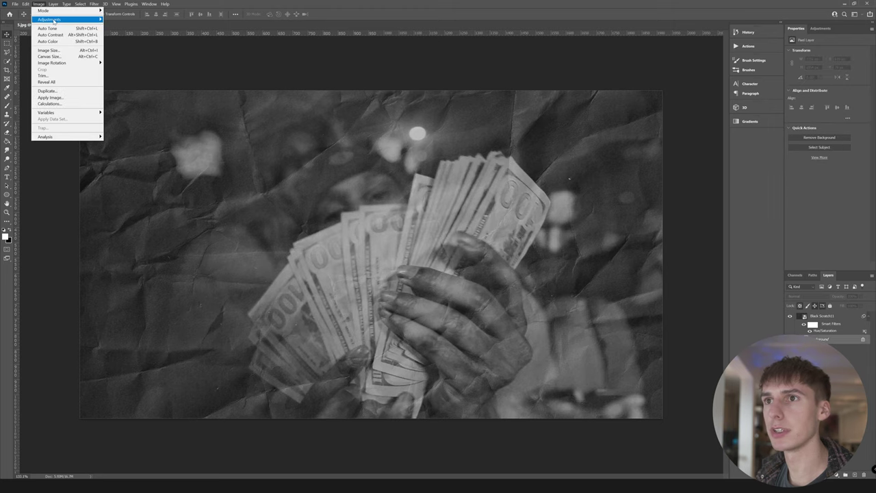
{"action": "mouse_move", "coordinate": [54, 20]}
{"action": "left_click", "coordinate": [137, 74]}
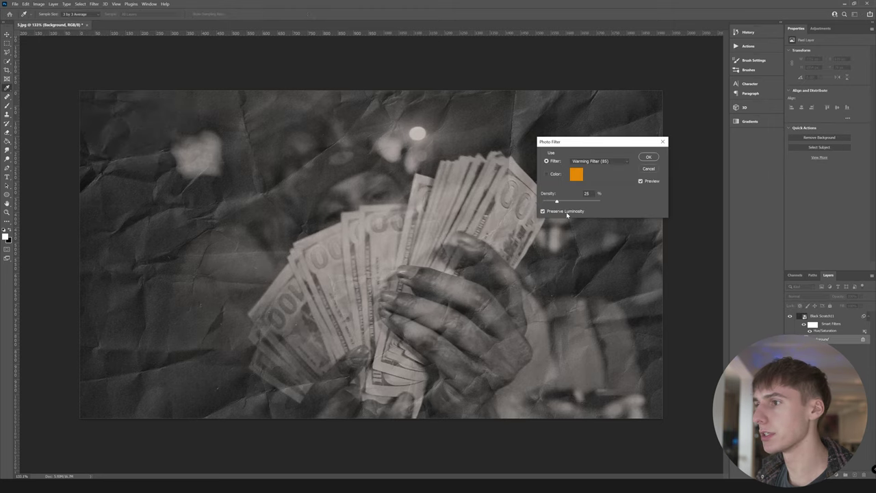
{"action": "left_click", "coordinate": [577, 174]}
{"action": "left_click", "coordinate": [626, 225]}
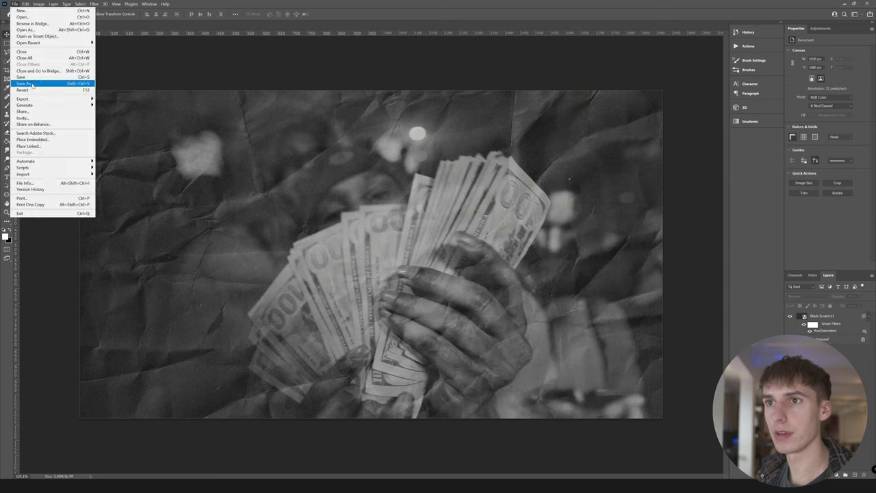
Step: Save the textured black-and-white banknote picture as the file R
{"action": "left_click", "coordinate": [41, 84]}
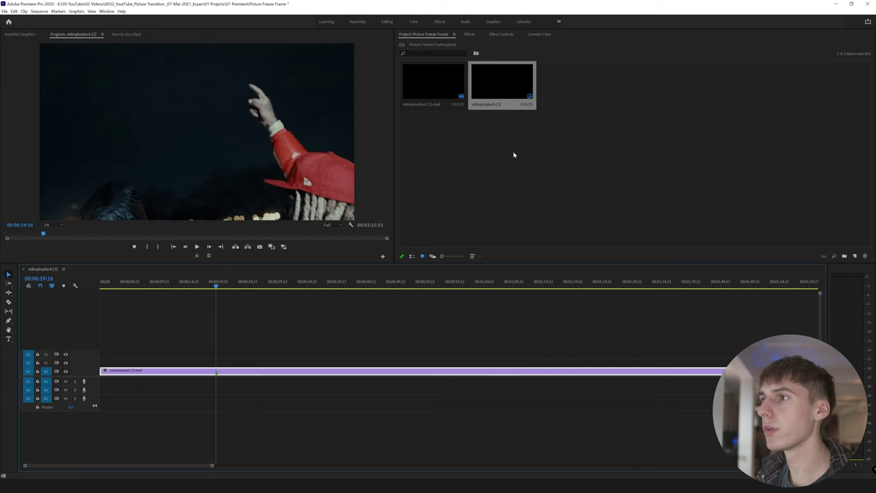
Step: In Premiere Pro, import the finished pictures E, q, R and W from the DOONE folder into the project
{"action": "double_click", "coordinate": [514, 155]}
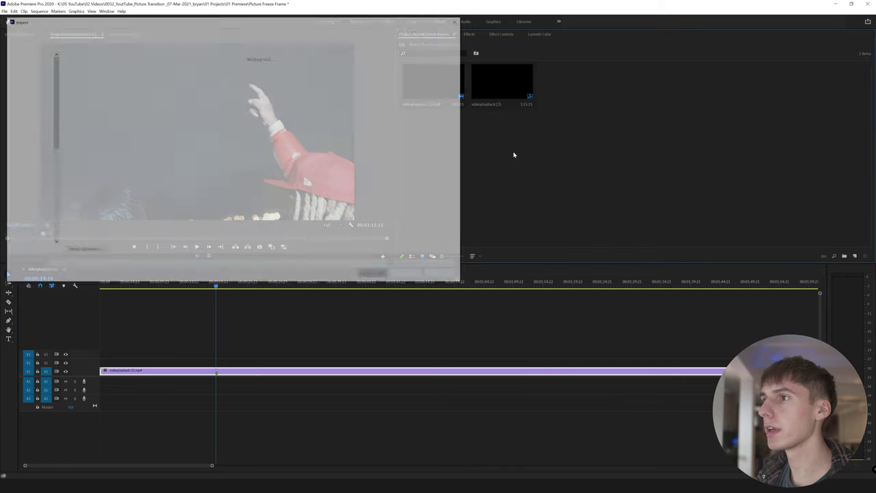
{"action": "double_click", "coordinate": [79, 73]}
{"action": "left_click", "coordinate": [91, 80]}
{"action": "left_click", "coordinate": [152, 77], "text": "ctrl"}
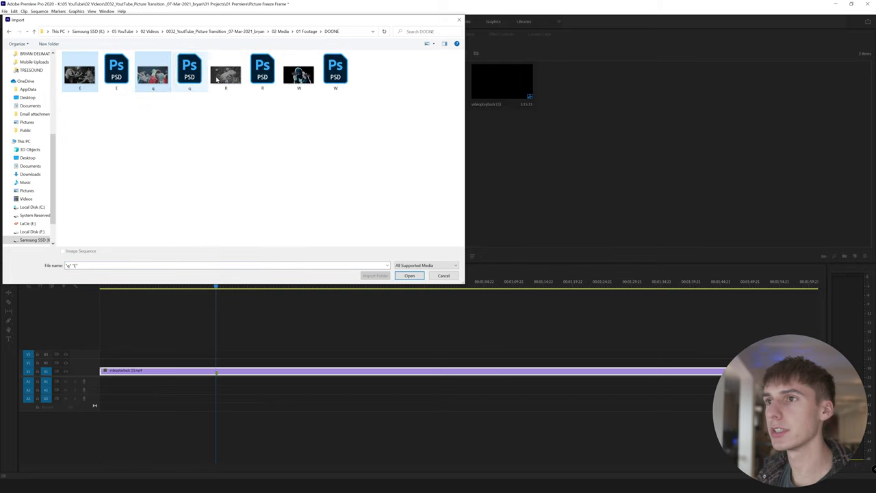
{"action": "left_click", "coordinate": [225, 77], "text": "ctrl"}
{"action": "left_click", "coordinate": [298, 77], "text": "ctrl"}
{"action": "left_click", "coordinate": [404, 276]}
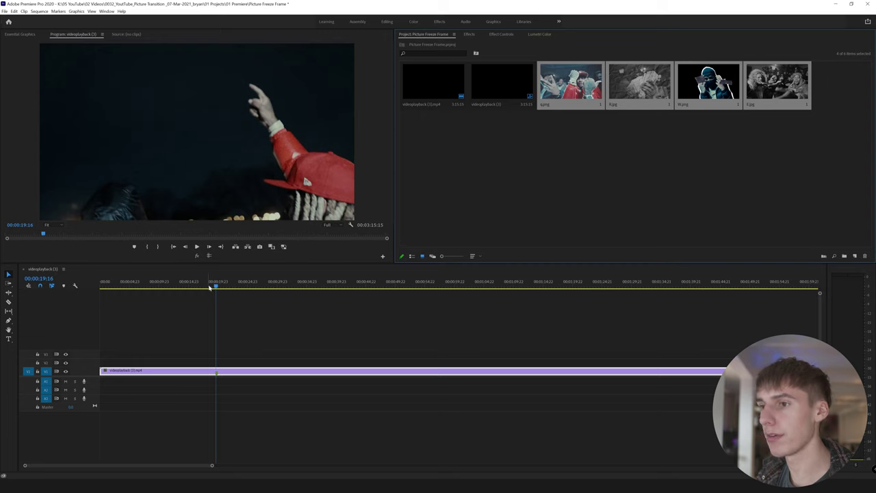
Step: Place E.jpg on track V3 above the music video at about 00:00:16:00
{"action": "left_click_drag", "start_coordinate": [216, 286], "coordinate": [217, 287]}
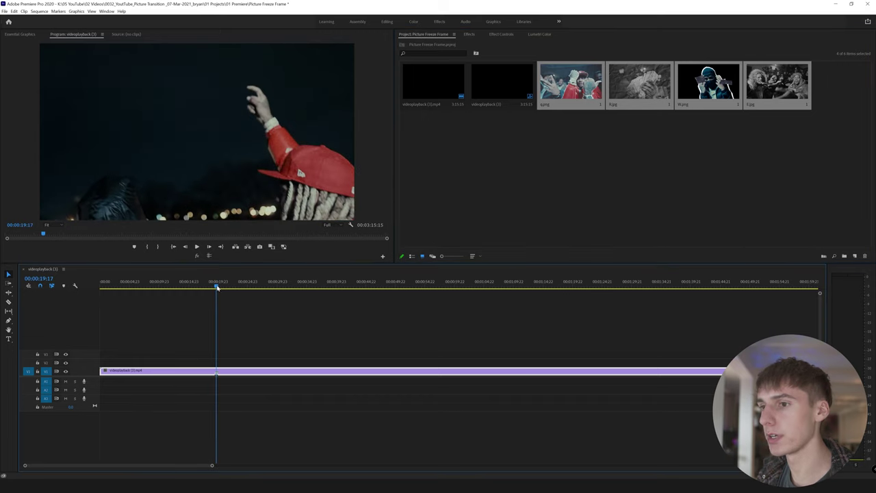
{"action": "left_click", "coordinate": [539, 166]}
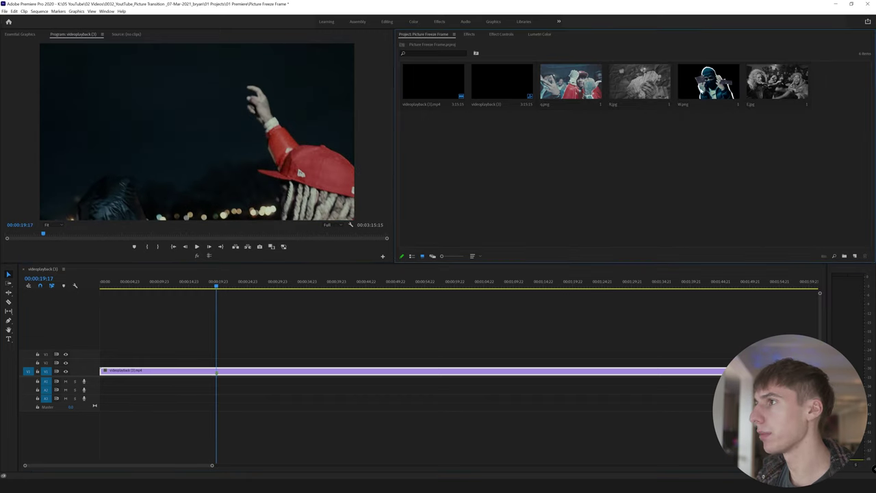
{"action": "left_click_drag", "start_coordinate": [778, 84], "coordinate": [195, 355]}
{"action": "left_click_drag", "start_coordinate": [213, 465], "coordinate": [150, 465]}
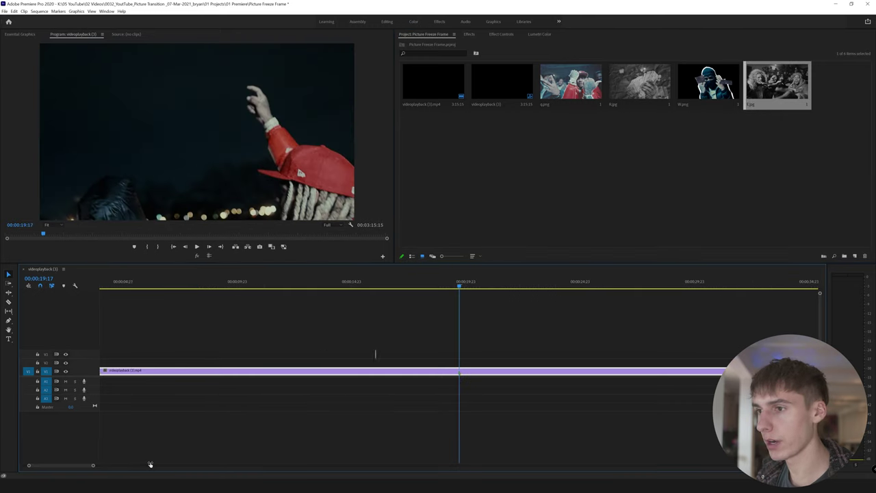
{"action": "key", "text": "equal"}
{"action": "left_click_drag", "start_coordinate": [280, 351], "coordinate": [280, 353]}
Step: Shorten the E.jpg clip to four frames and move it to track V2 at about 00:00:18:00
{"action": "left_click", "coordinate": [279, 286]}
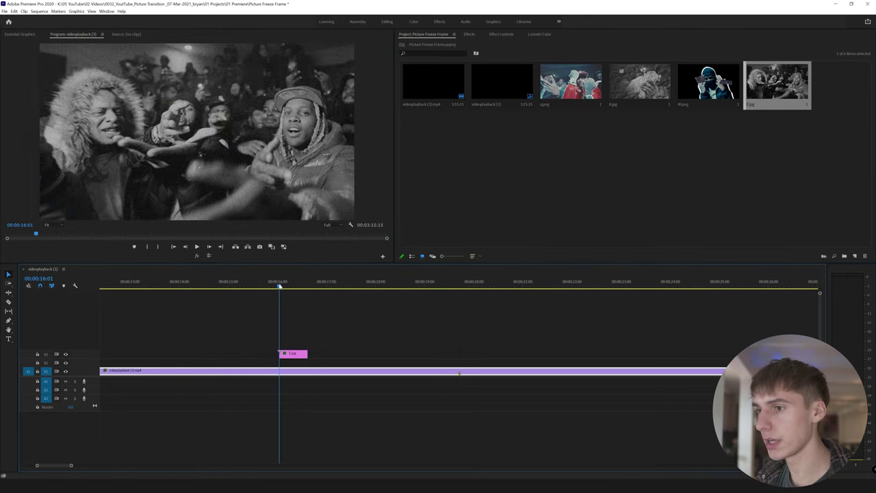
{"action": "left_click", "coordinate": [208, 248]}
{"action": "left_click", "coordinate": [208, 247]}
{"action": "left_click", "coordinate": [208, 248]}
{"action": "left_click", "coordinate": [208, 247]}
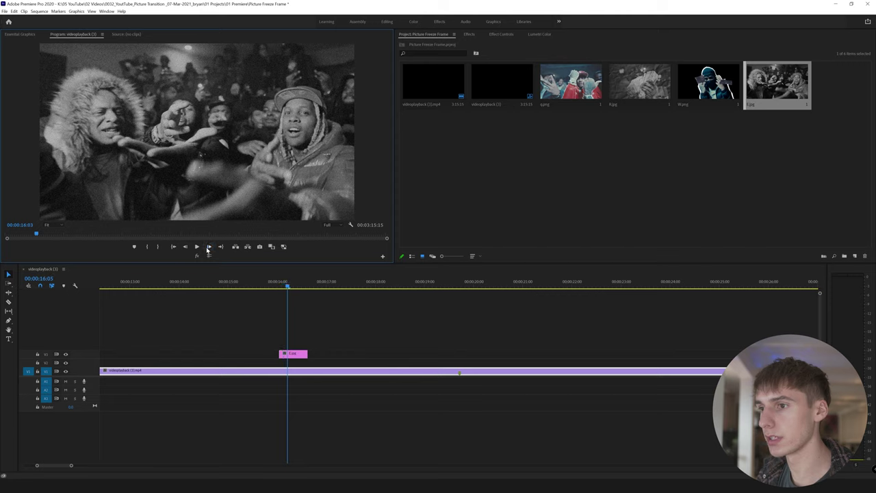
{"action": "left_click_drag", "start_coordinate": [306, 354], "coordinate": [372, 363]}
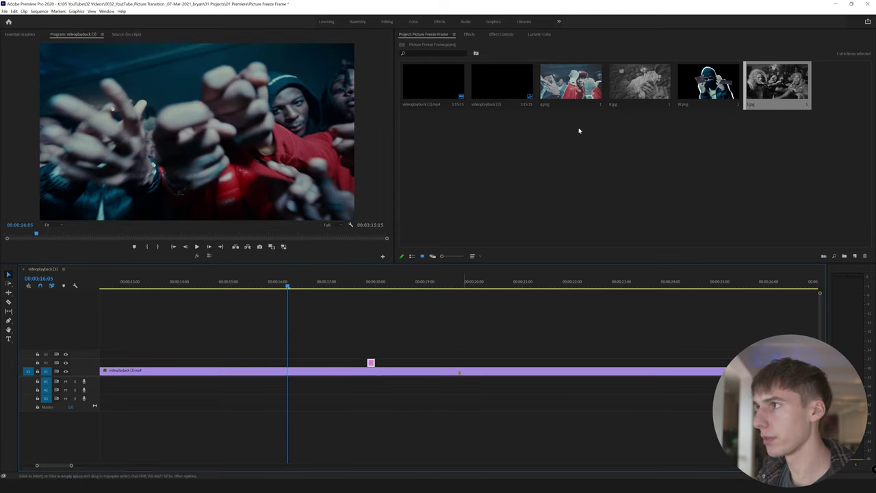
Step: Add W.png, R.jpg and q.png one after another behind E.jpg on track V2, each about four frames long
{"action": "left_click_drag", "start_coordinate": [709, 83], "coordinate": [378, 364]}
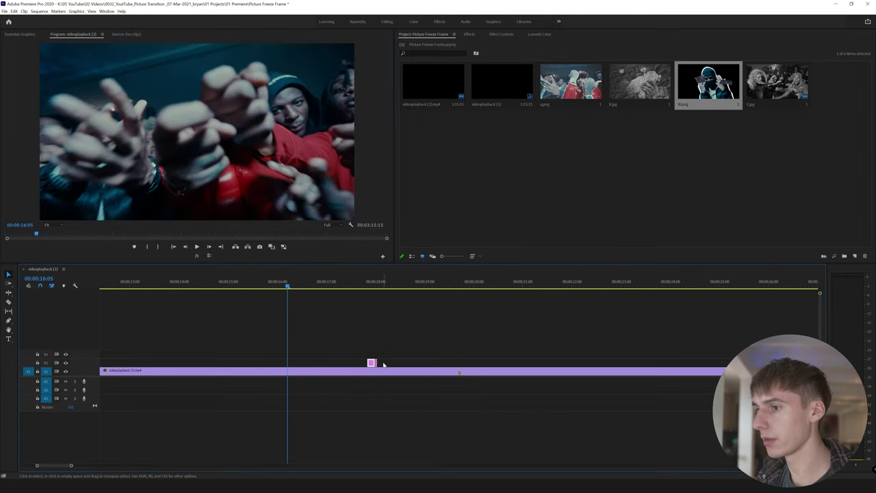
{"action": "left_click_drag", "start_coordinate": [398, 362], "coordinate": [387, 363]}
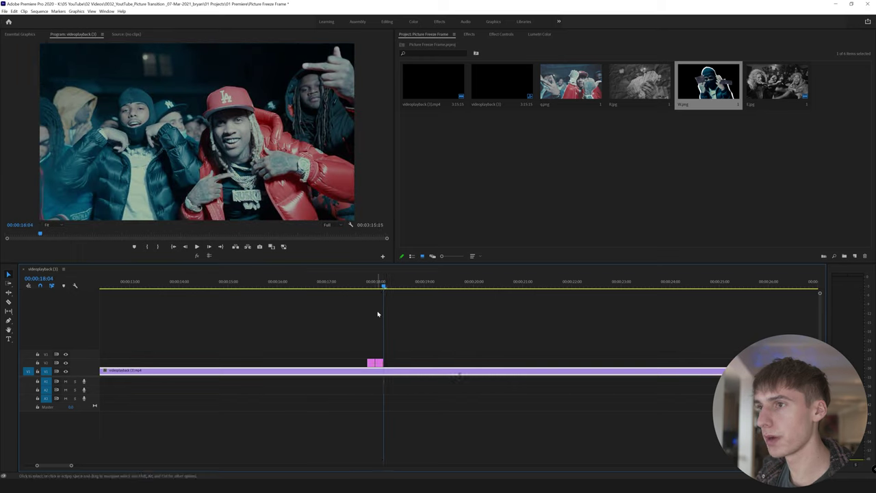
{"action": "left_click_drag", "start_coordinate": [379, 287], "coordinate": [373, 295]}
{"action": "left_click_drag", "start_coordinate": [644, 87], "coordinate": [387, 362]}
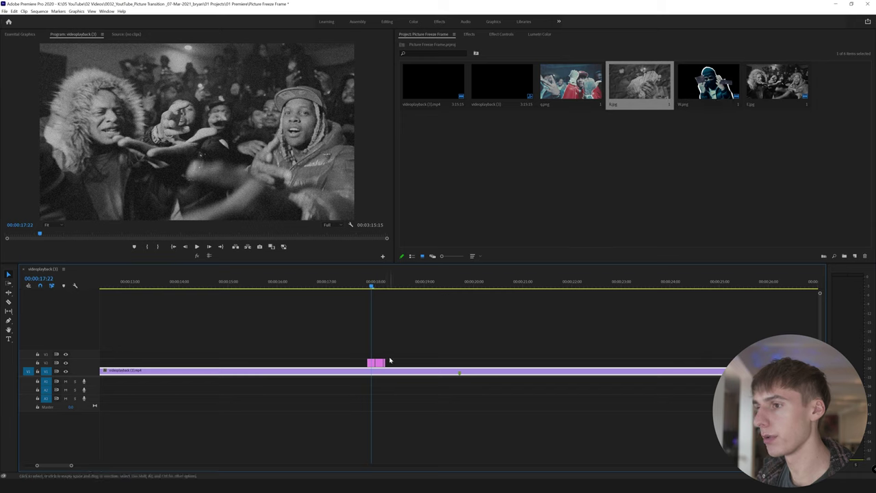
{"action": "left_click", "coordinate": [388, 281]}
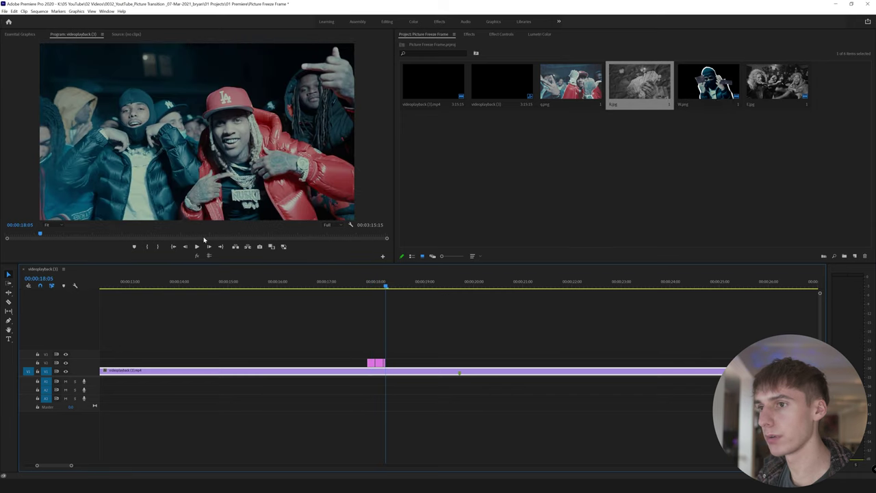
{"action": "left_click_drag", "start_coordinate": [571, 82], "coordinate": [393, 361]}
Step: Move all four picture clips on V2 so that the run ends at the clip marker at about 00:00:19:17
{"action": "left_click", "coordinate": [459, 286]}
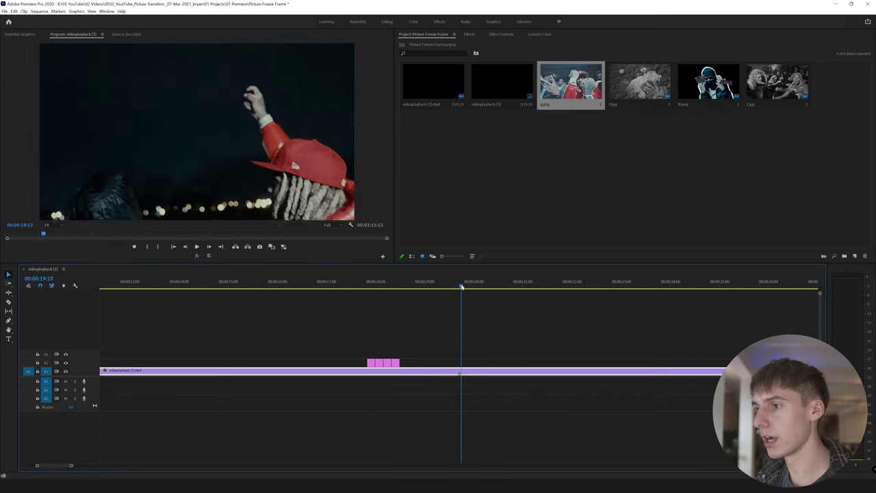
{"action": "left_click_drag", "start_coordinate": [422, 343], "coordinate": [368, 360]}
{"action": "left_click_drag", "start_coordinate": [386, 362], "coordinate": [445, 362]}
Step: Rearrange the picture clips before the marker, taking the second one out of the run onto a higher track near its end
{"action": "left_click_drag", "start_coordinate": [443, 284], "coordinate": [438, 305]}
{"action": "left_click_drag", "start_coordinate": [440, 363], "coordinate": [439, 354]}
{"action": "left_click_drag", "start_coordinate": [434, 363], "coordinate": [443, 363]}
{"action": "mouse_move", "coordinate": [434, 291]}
{"action": "left_mouse_down"}
{"action": "mouse_move", "coordinate": [426, 286]}
{"action": "mouse_move", "coordinate": [440, 287]}
{"action": "mouse_move", "coordinate": [422, 286]}
{"action": "mouse_move", "coordinate": [452, 286]}
{"action": "mouse_move", "coordinate": [442, 288]}
{"action": "left_mouse_up"}
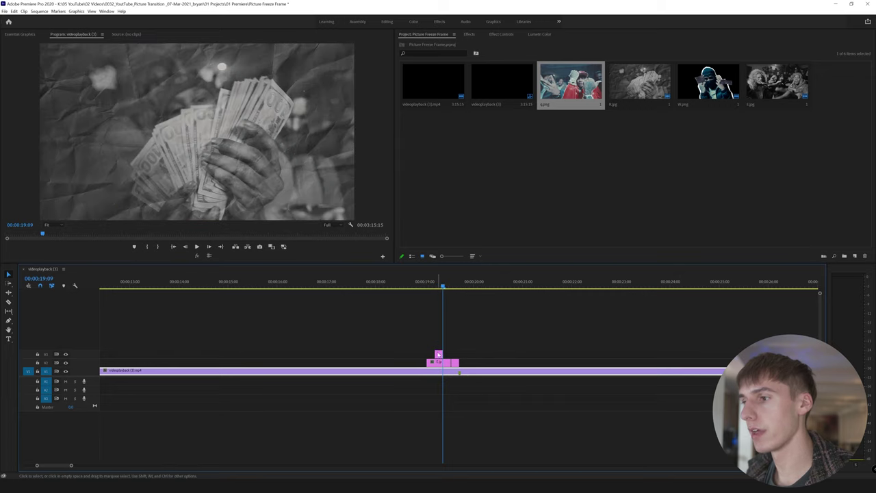
{"action": "left_click_drag", "start_coordinate": [439, 354], "coordinate": [463, 346]}
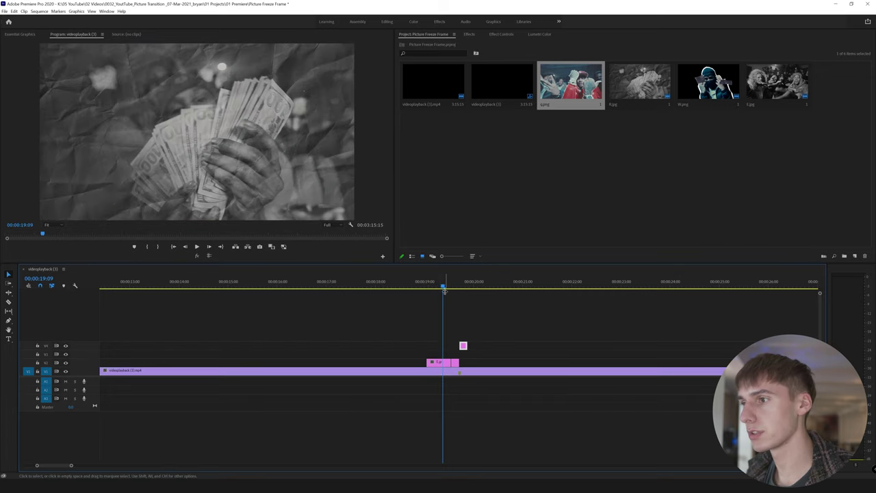
Step: Play back the picture sequence from about 00:00:19:03 to check the transition into the next shot
{"action": "mouse_move", "coordinate": [444, 291]}
{"action": "left_mouse_down"}
{"action": "mouse_move", "coordinate": [436, 288]}
{"action": "mouse_move", "coordinate": [458, 290]}
{"action": "mouse_move", "coordinate": [432, 297]}
{"action": "mouse_move", "coordinate": [415, 289]}
{"action": "mouse_move", "coordinate": [446, 290]}
{"action": "mouse_move", "coordinate": [432, 290]}
{"action": "left_mouse_up"}
{"action": "key", "text": "space"}
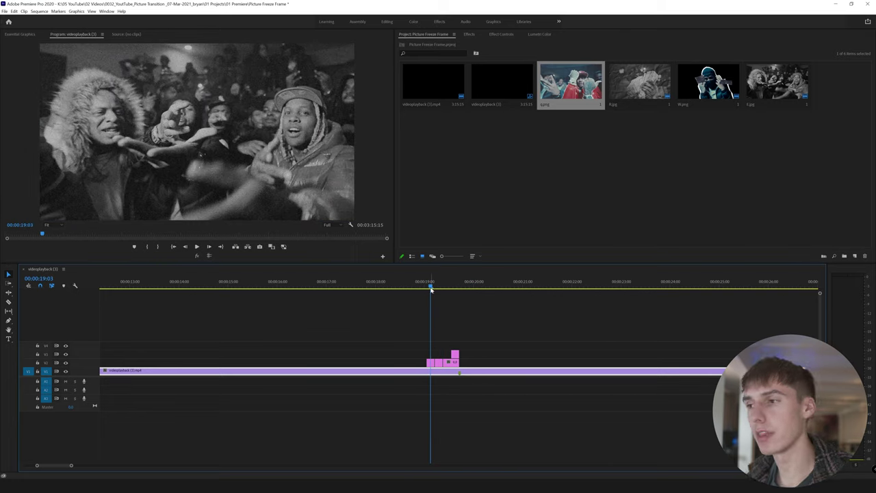
{"action": "key", "text": "space"}
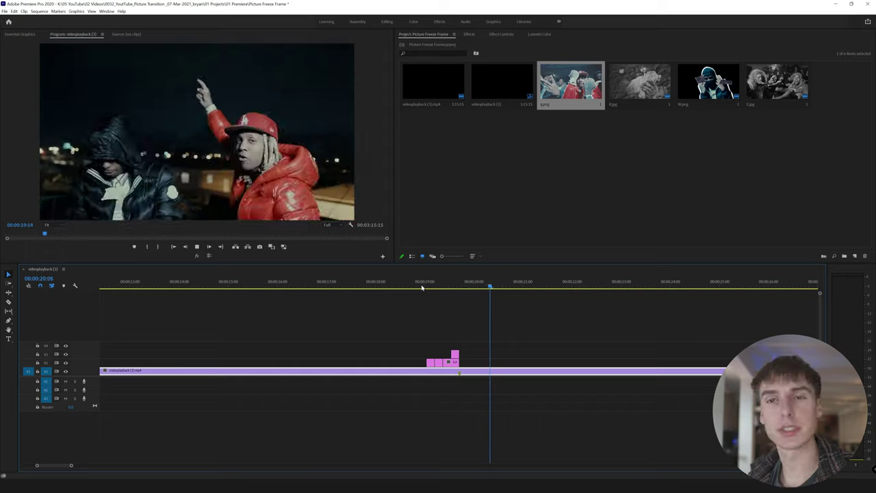